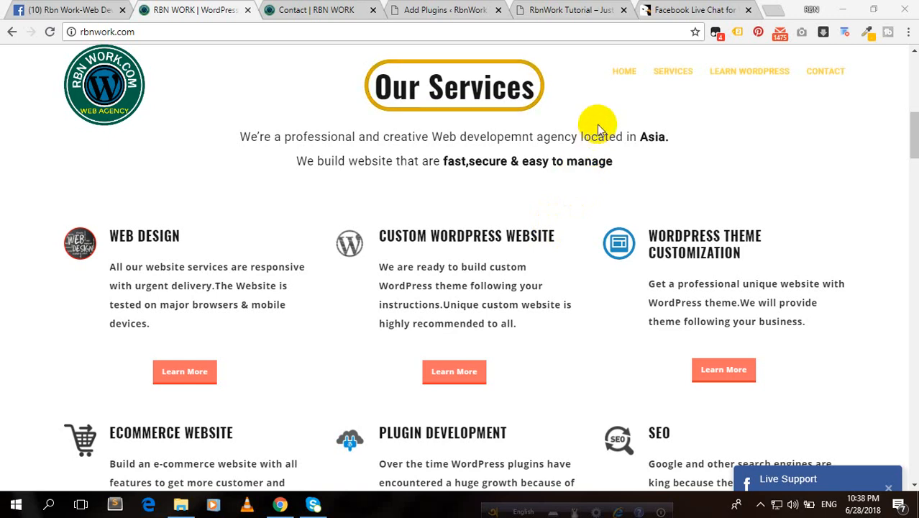
- Review the CodeCanyon listing for Facebook Live Chat for WordPress, noting its 4.52 rating and $19 price
left_click(694, 9)
scroll(374, 223, "up", 5)
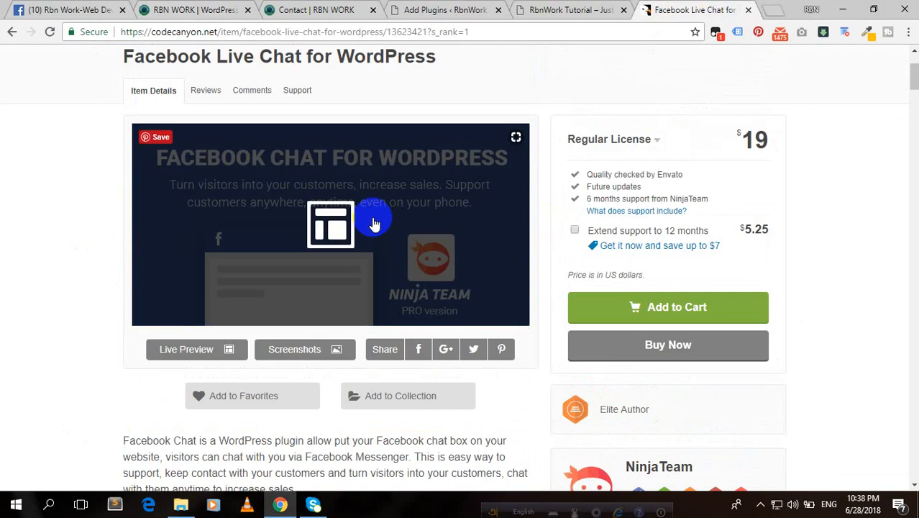
scroll(374, 223, "up", 3)
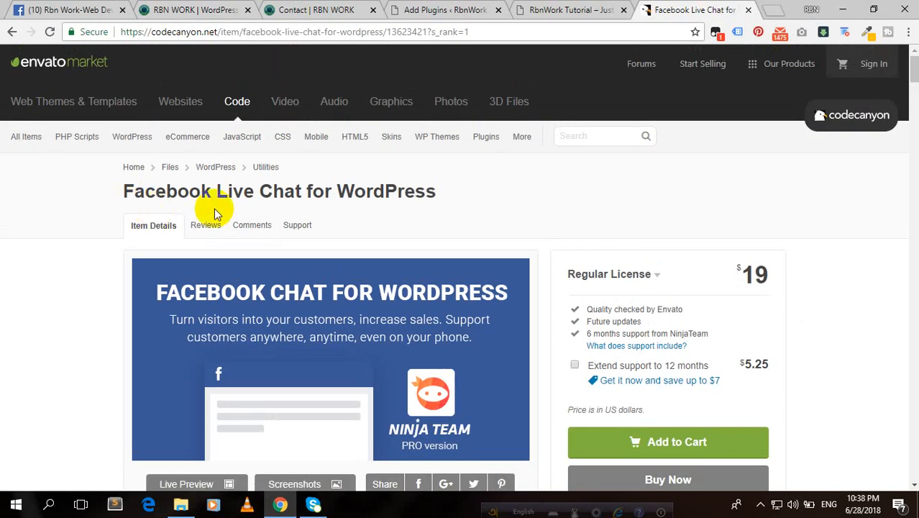
scroll(396, 210, "down", 5)
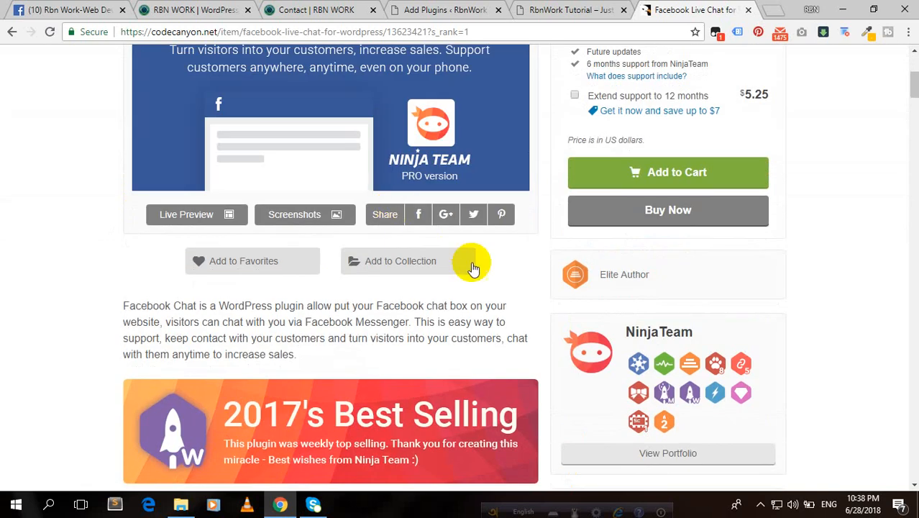
scroll(470, 250, "down", 1)
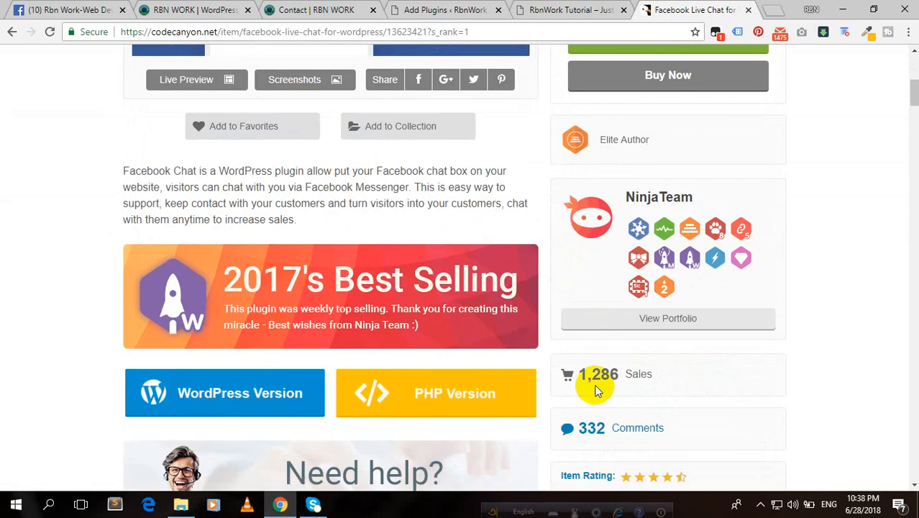
scroll(604, 424, "down", 4)
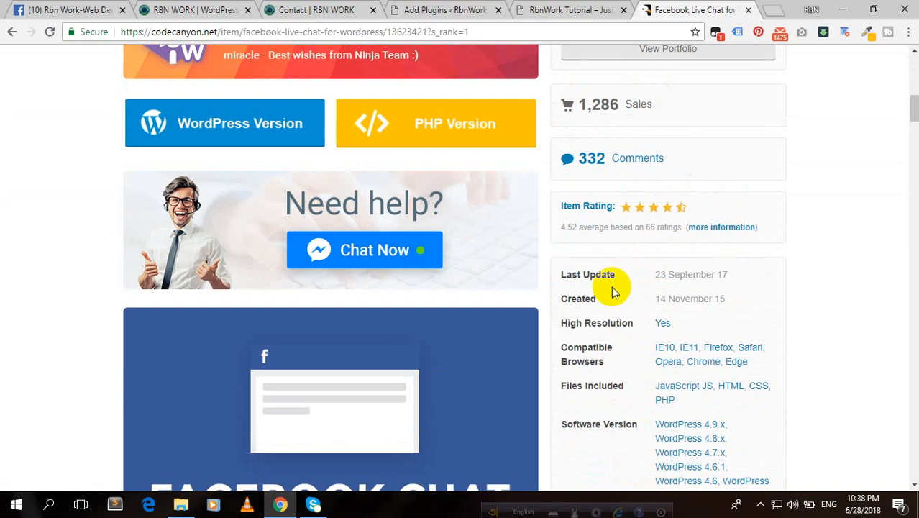
left_click_drag(559, 227, 575, 229)
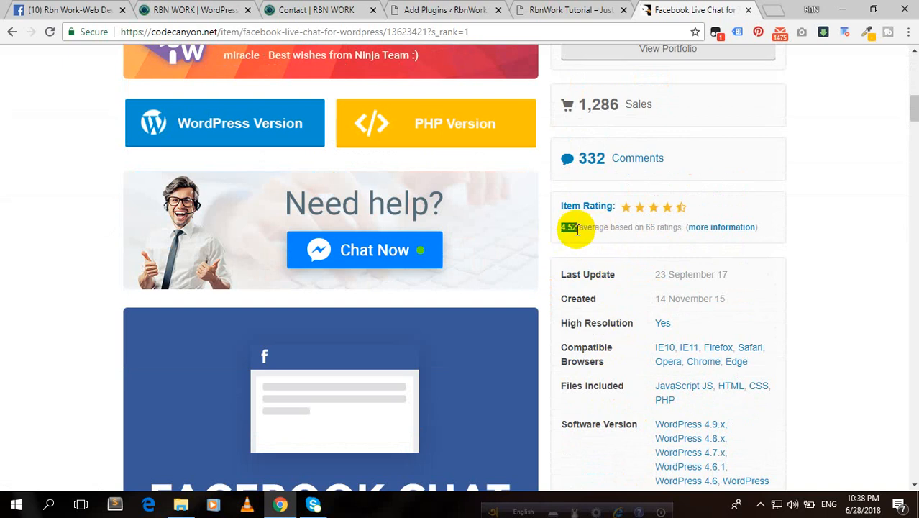
scroll(576, 228, "up", 5)
scroll(575, 229, "up", 4)
scroll(647, 216, "up", 1)
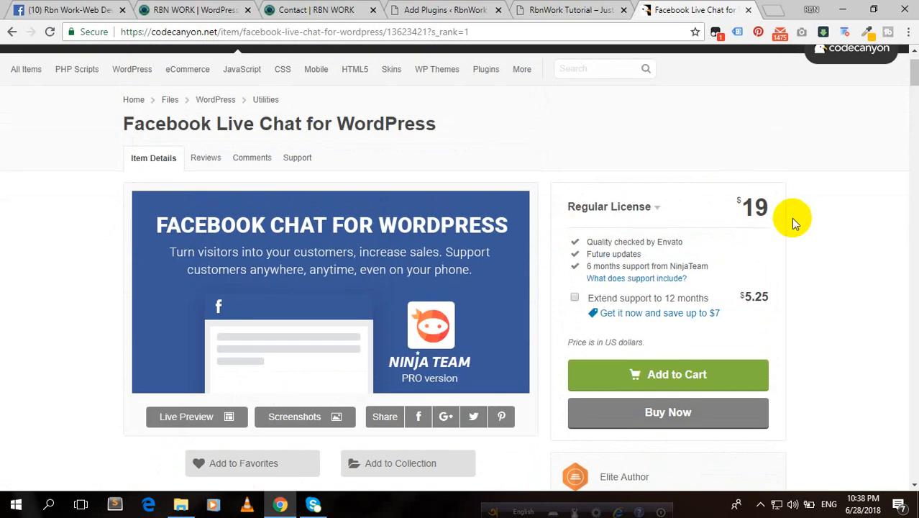
left_click_drag(773, 208, 722, 201)
left_click(705, 155)
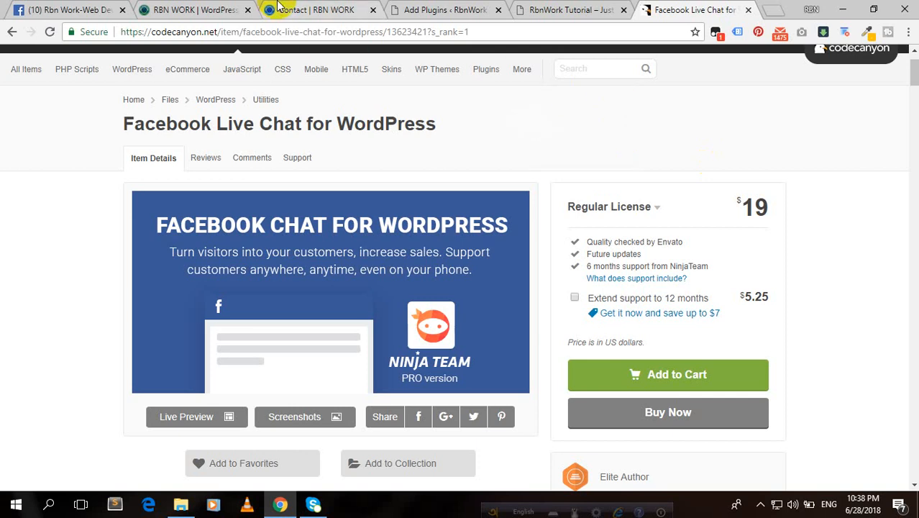
left_click(278, 9)
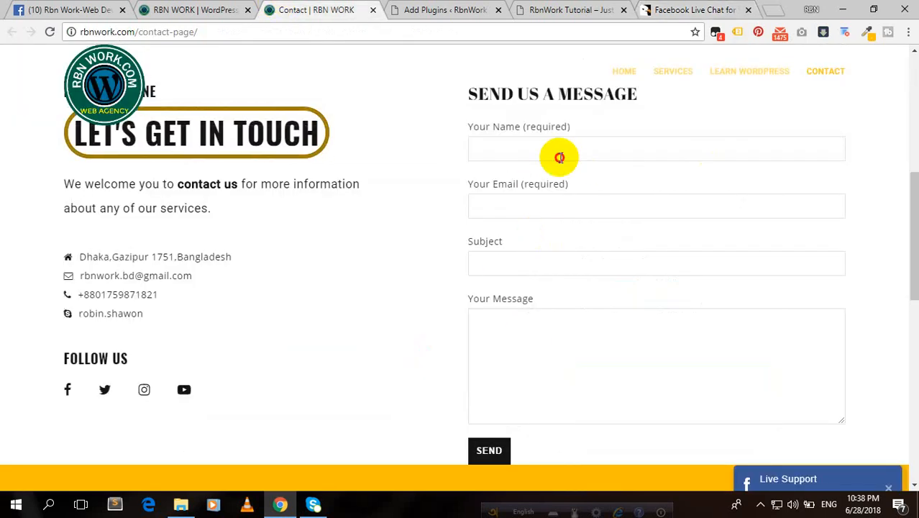
scroll(560, 154, "up", 1)
scroll(563, 159, "down", 1)
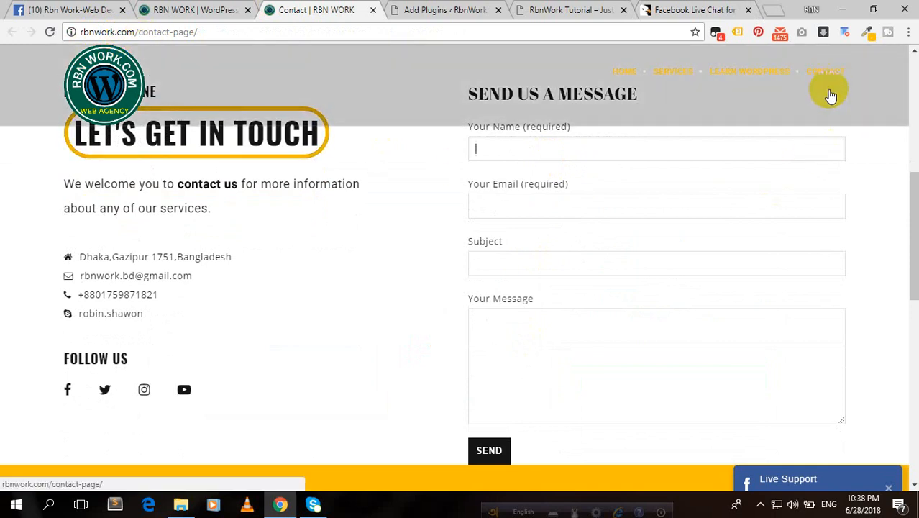
left_click(632, 153)
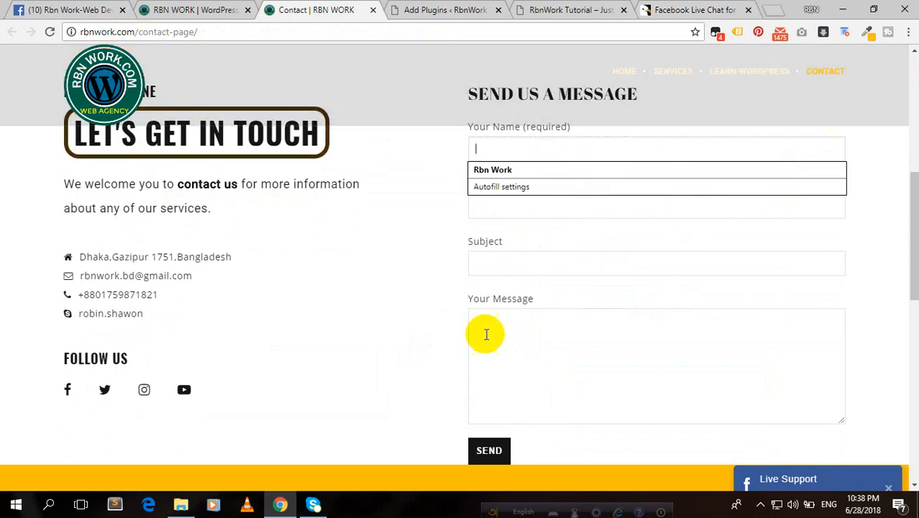
left_click(538, 149)
left_click(540, 263)
left_click(497, 367)
left_click(676, 9)
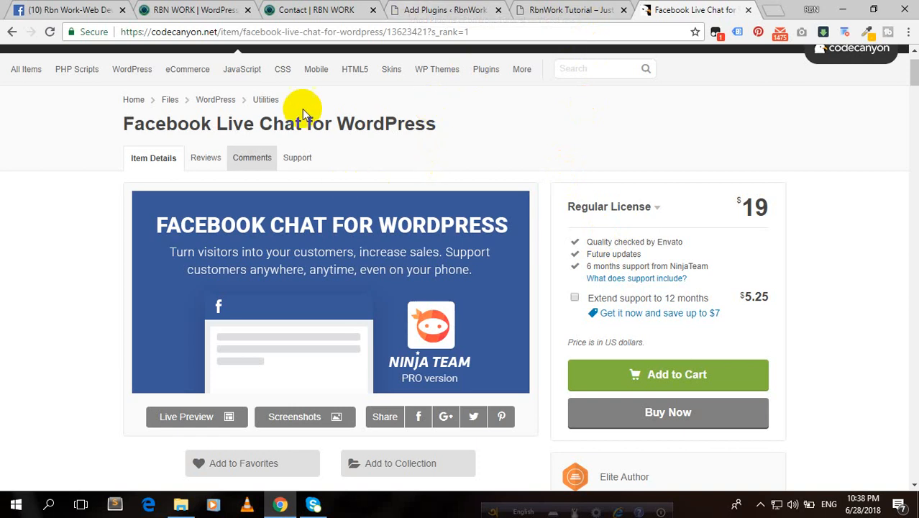
- Start a plugin upload from the WordPress Add Plugins page
left_click(417, 9)
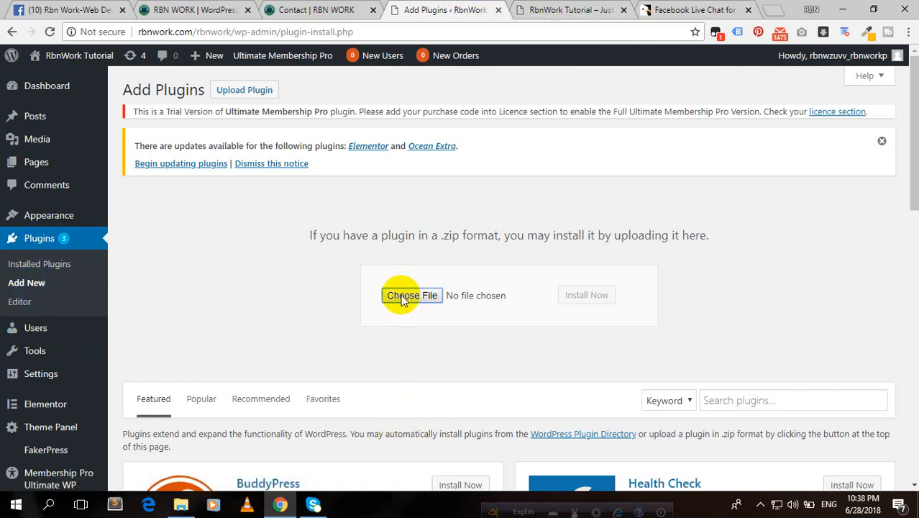
left_click(238, 92)
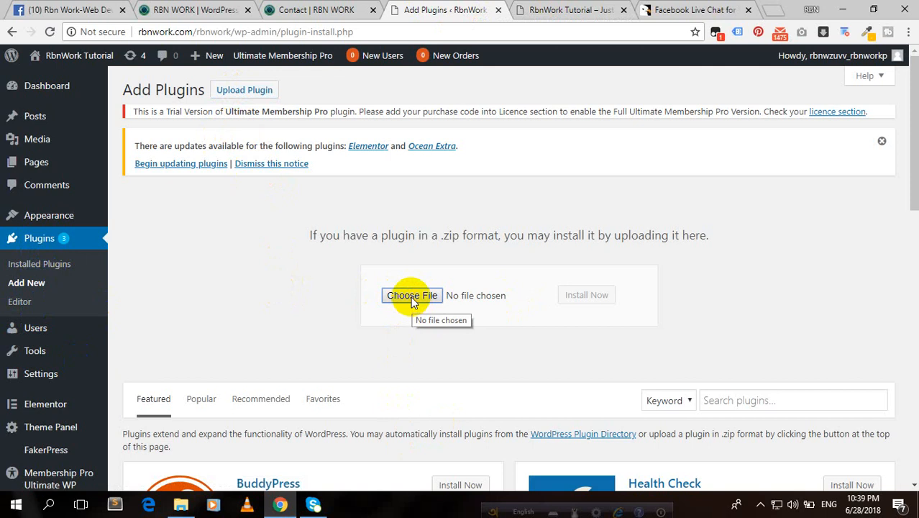
left_click(412, 298)
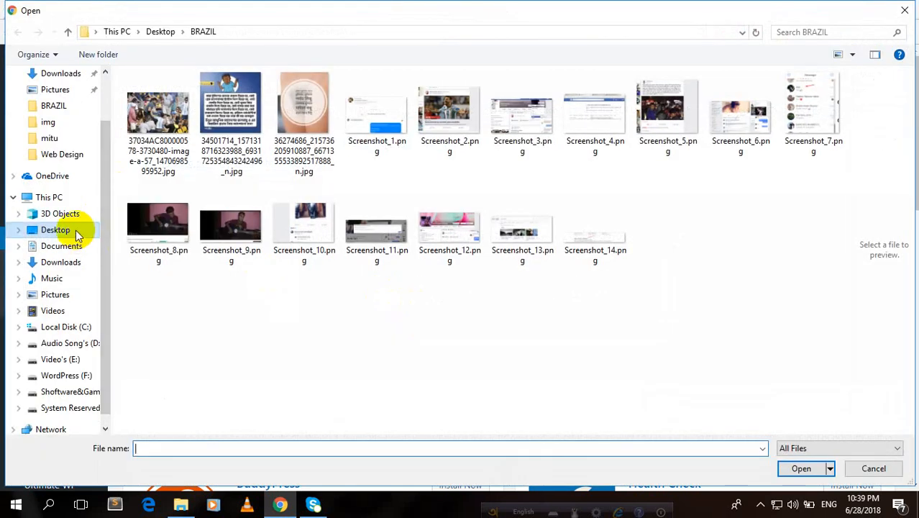
- Choose fblivechat.zip from the Desktop and install it
left_click(77, 231)
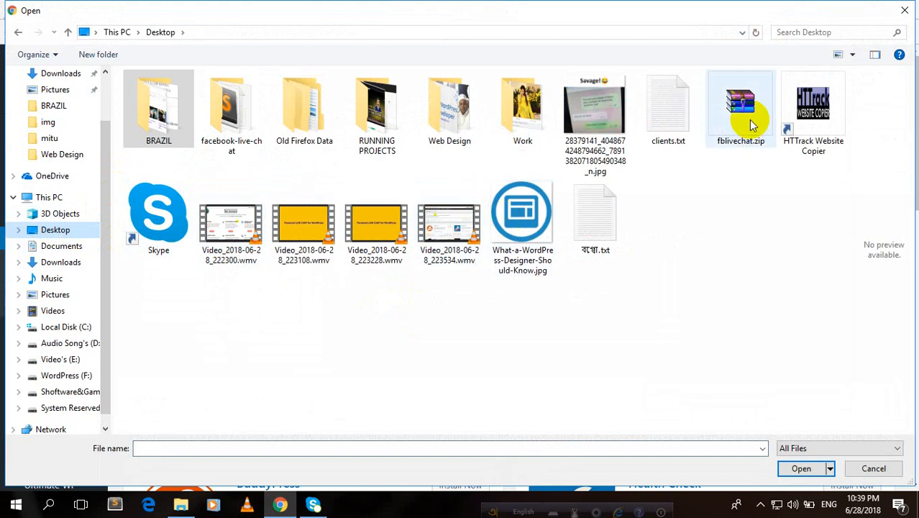
left_click(741, 115)
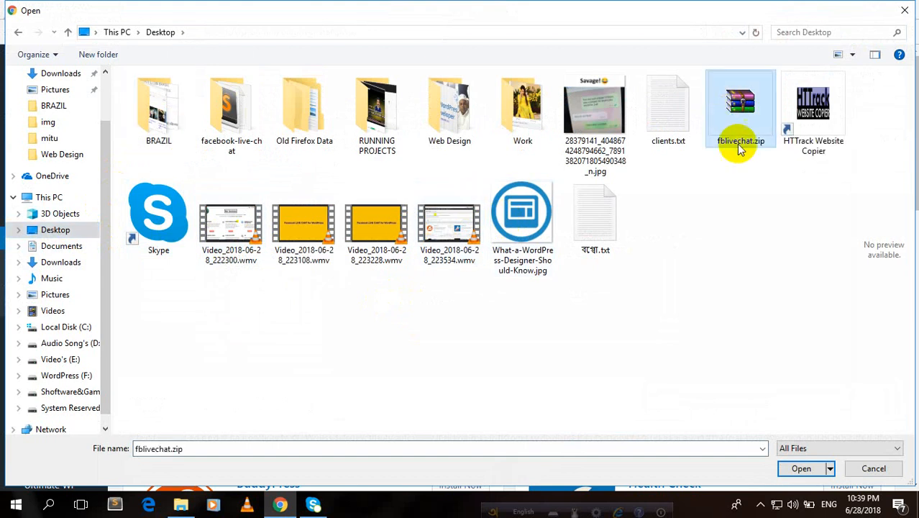
left_click(800, 469)
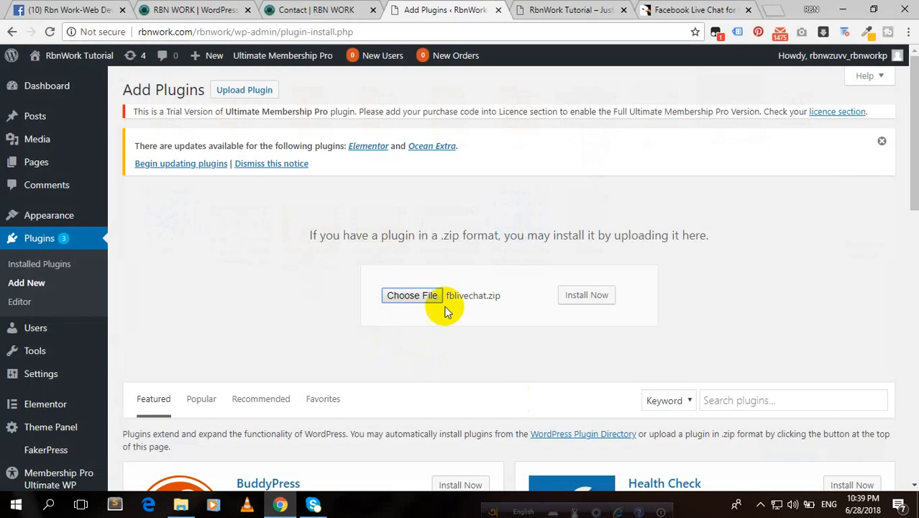
left_click(587, 295)
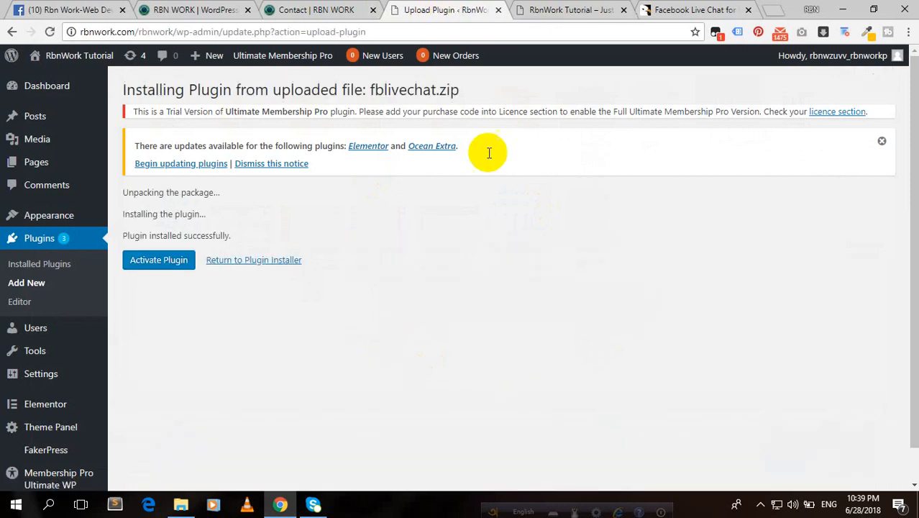
- Activate the newly installed Facebook Live Chat plugin
left_click(162, 267)
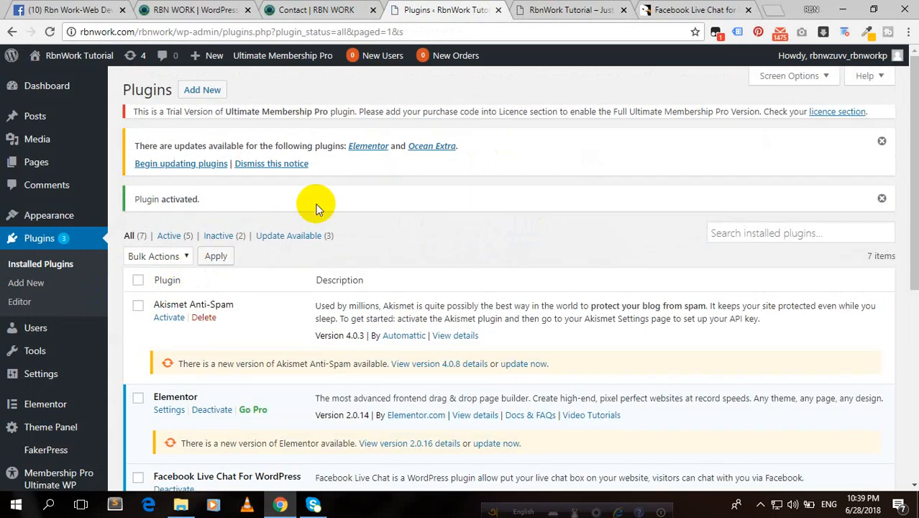
scroll(316, 207, "down", 1)
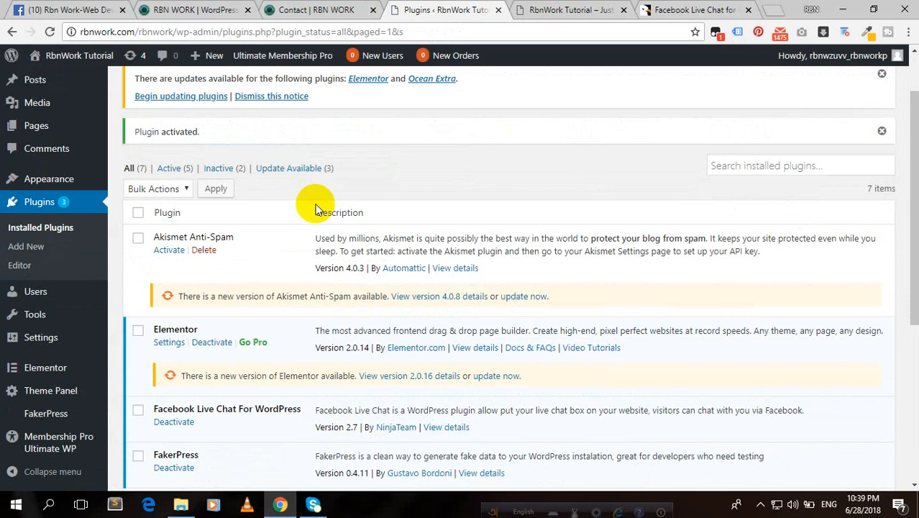
mouse_move(48, 215)
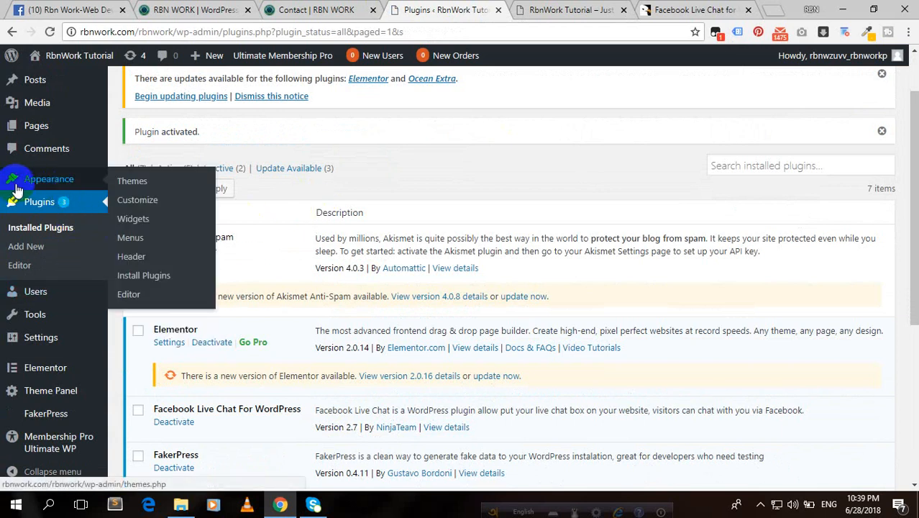
scroll(43, 252, "down", 1)
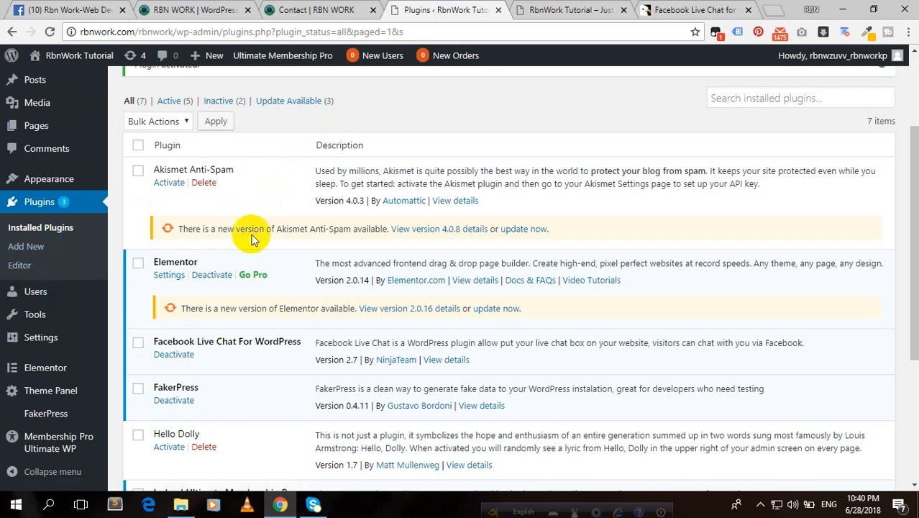
mouse_move(41, 337)
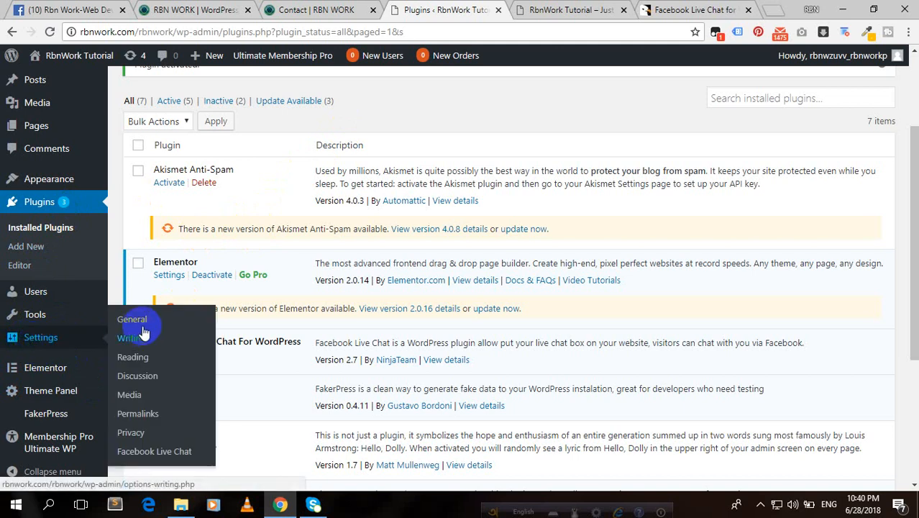
- Bring up the Facebook Live Chat settings and select the default Fan Page URL for replacement
left_click(154, 451)
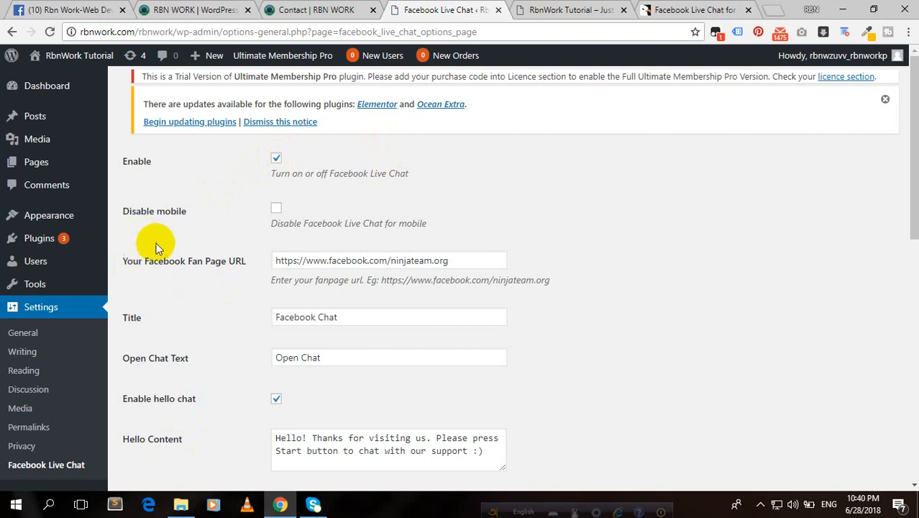
scroll(158, 245, "down", 2)
scroll(158, 244, "up", 2)
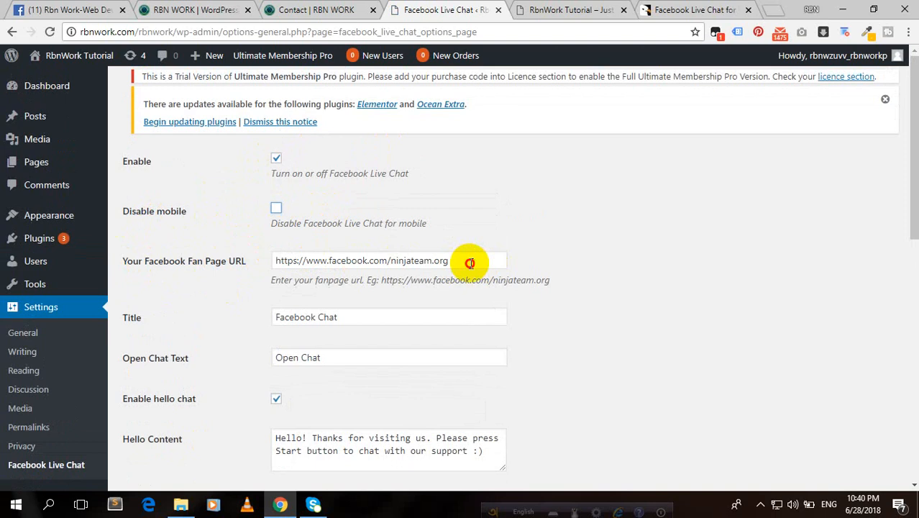
left_click_drag(460, 260, 180, 260)
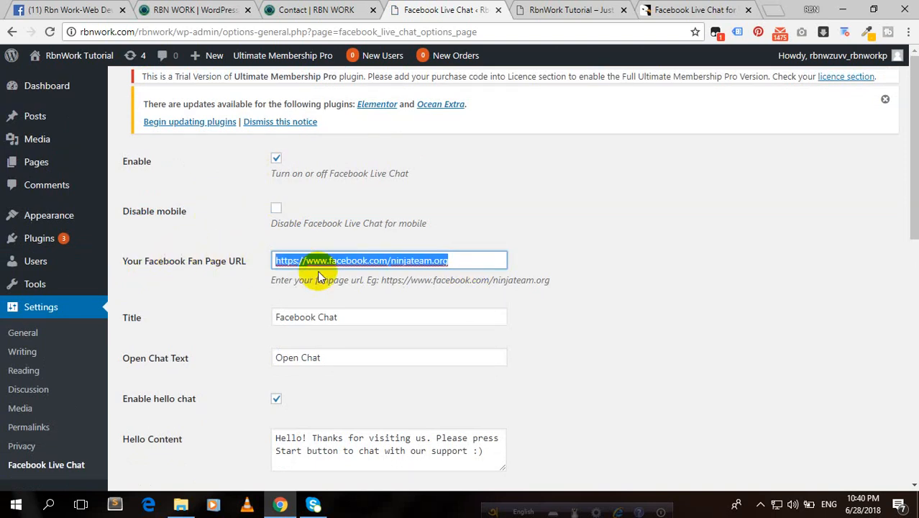
left_click(359, 261)
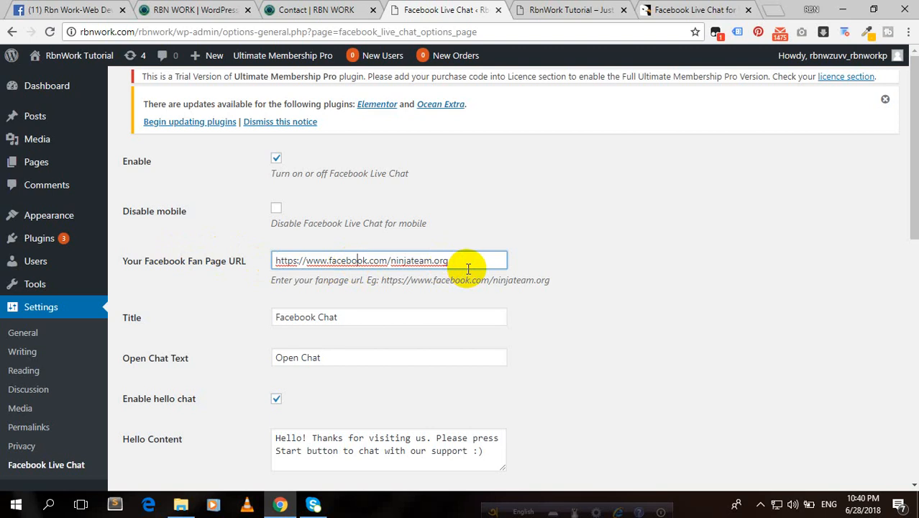
left_click_drag(461, 260, 257, 261)
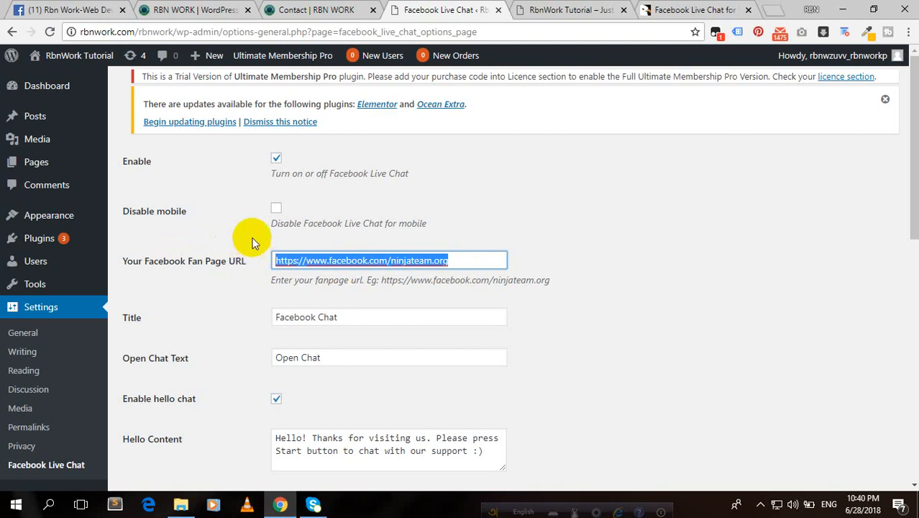
- Check the site's Contact and Services pages, then return to the plugin settings
left_click(309, 9)
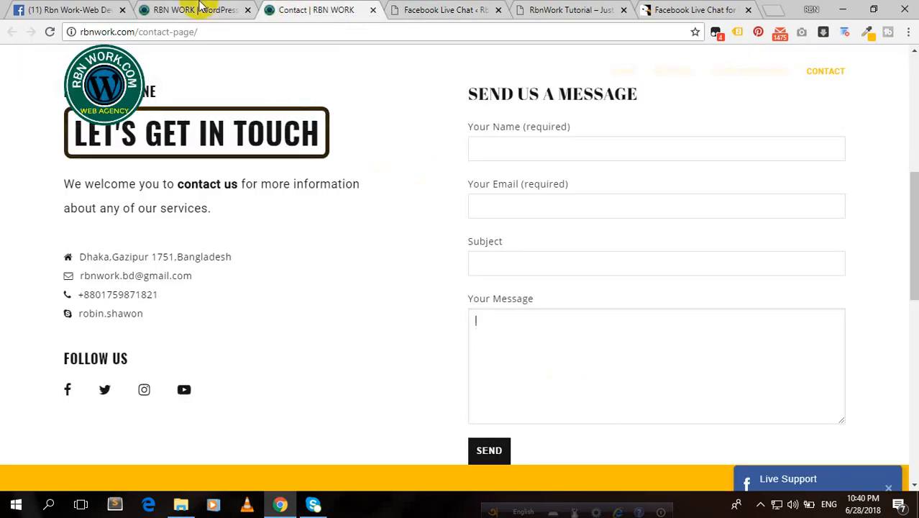
left_click(194, 10)
left_click(440, 9)
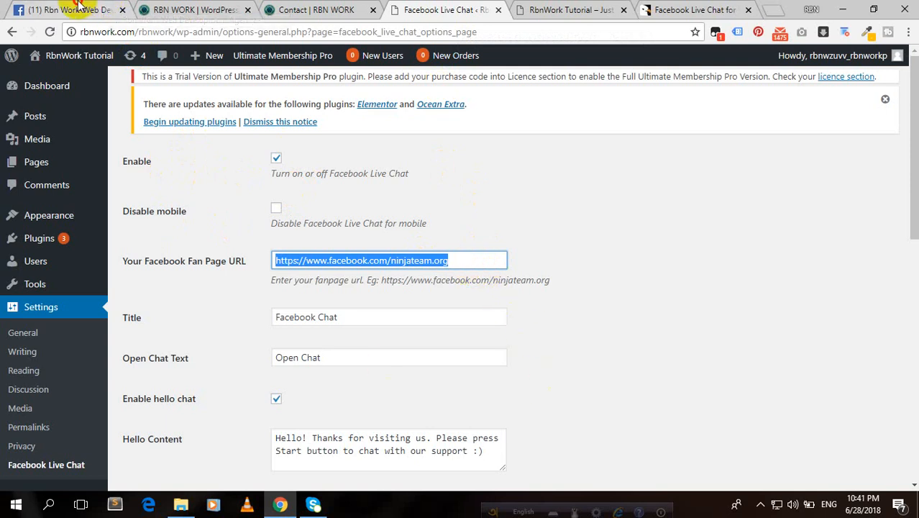
- Copy the rbnwork Facebook page address and paste it as the Fan Page URL
left_click(82, 9)
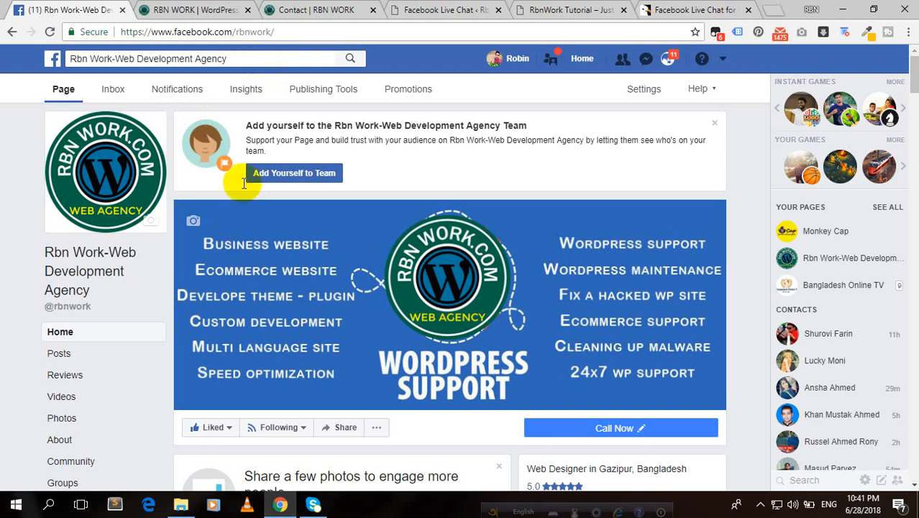
left_click(221, 32)
right_click(218, 33)
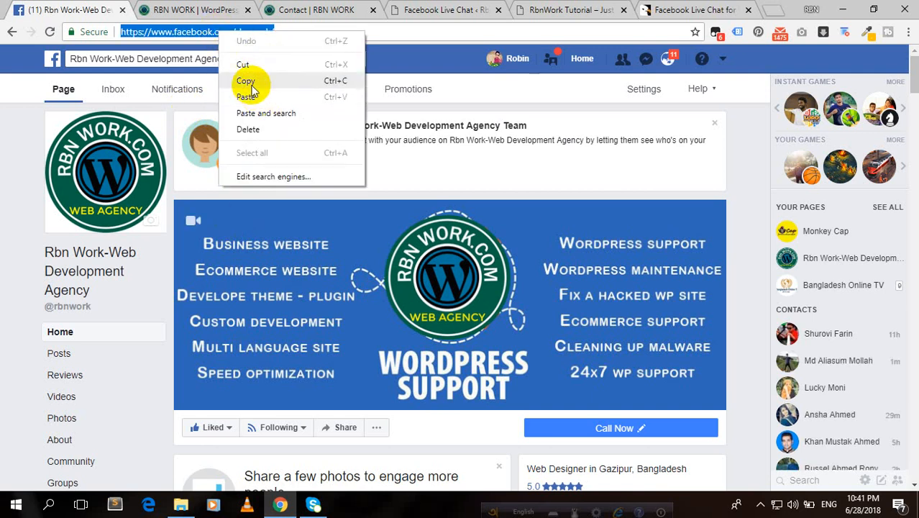
left_click(246, 83)
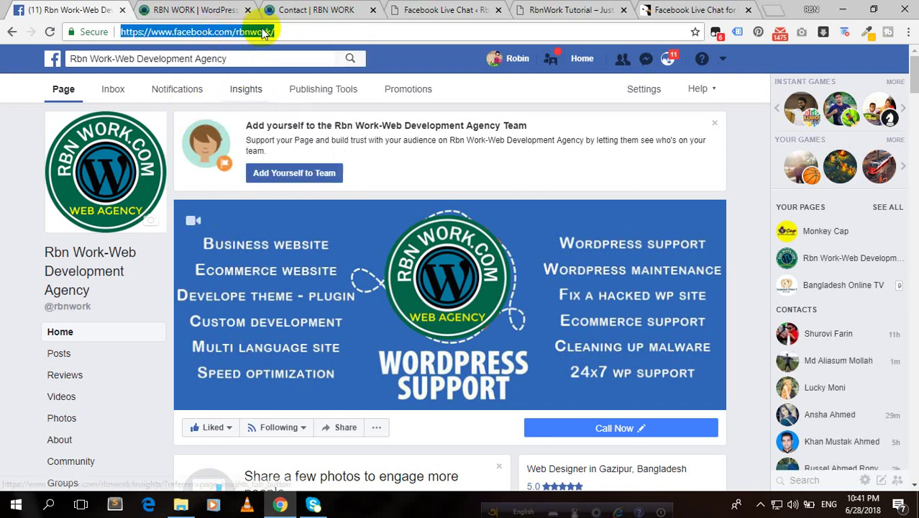
left_click(440, 9)
right_click(419, 262)
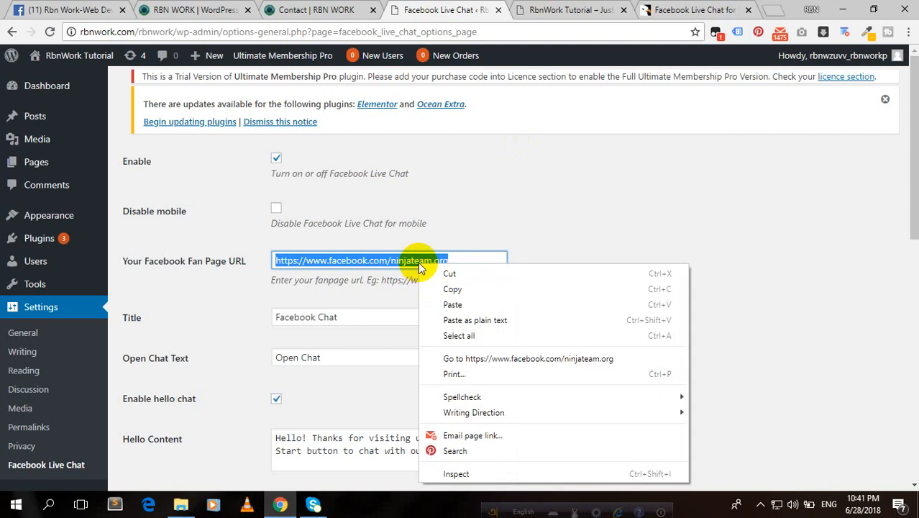
left_click(453, 304)
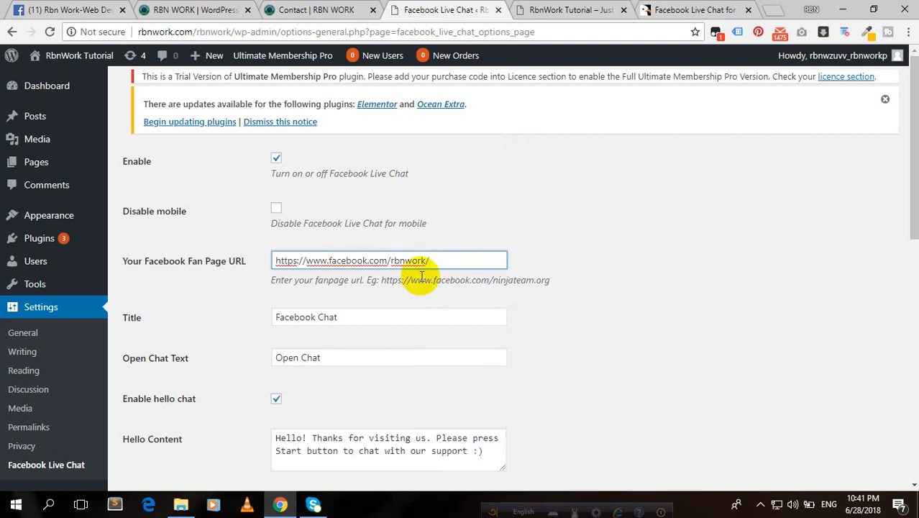
scroll(362, 276, "down", 2)
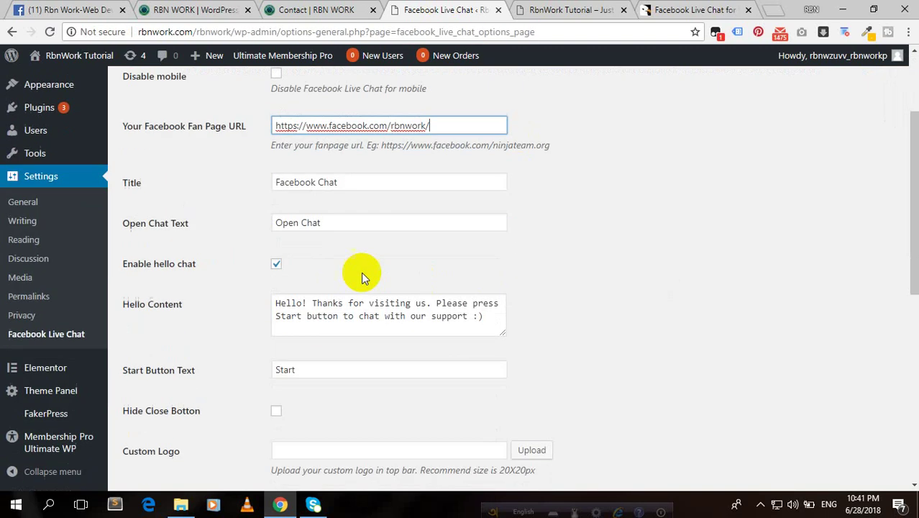
- Replace the chat title Facebook Chat with Live Support and save the settings
left_click(314, 182)
left_click_drag(314, 182, 360, 182)
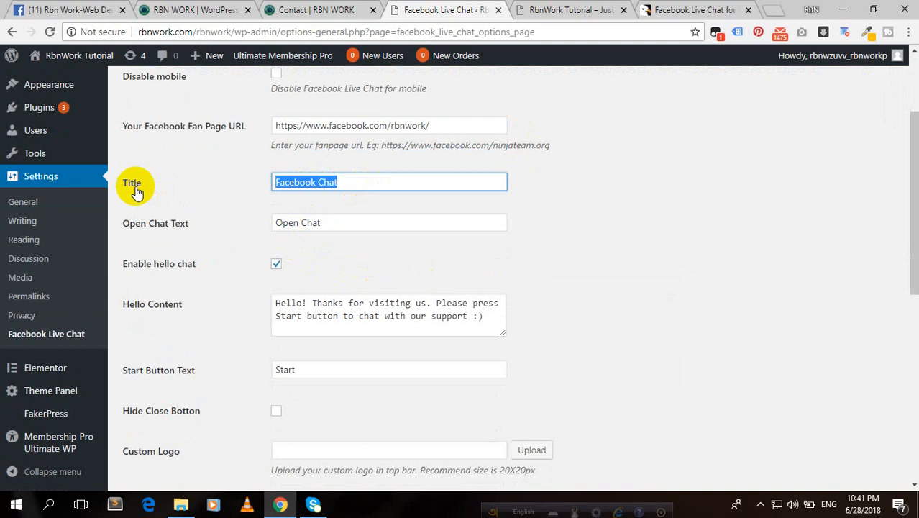
key("BackSpace")
type("Live Support")
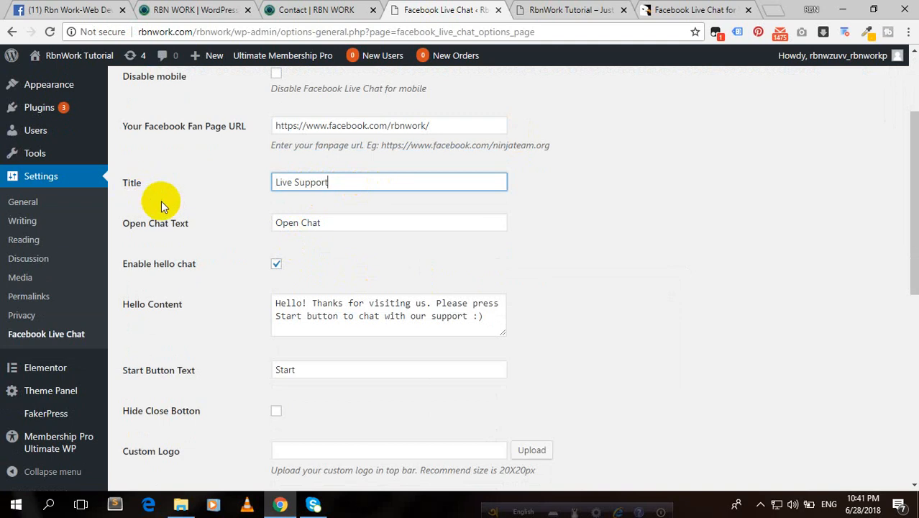
scroll(164, 196, "down", 3)
scroll(164, 193, "down", 1)
scroll(167, 198, "down", 3)
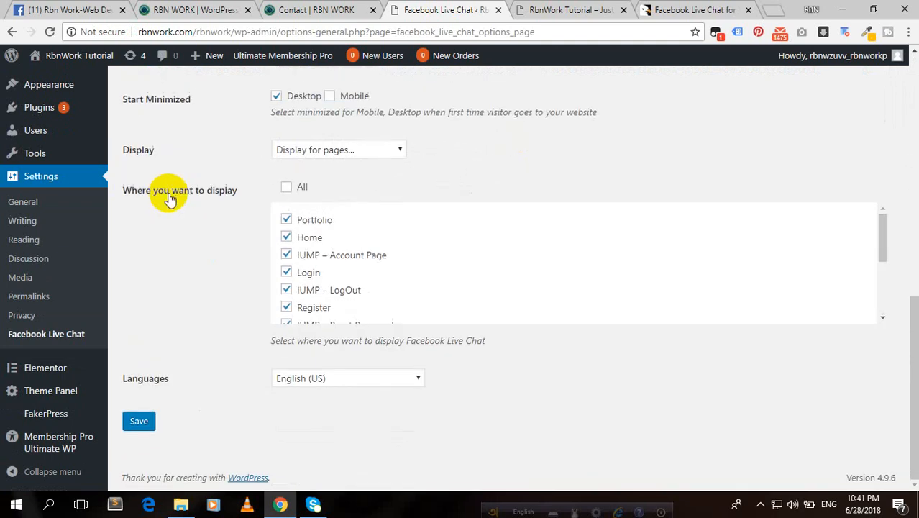
left_click(139, 420)
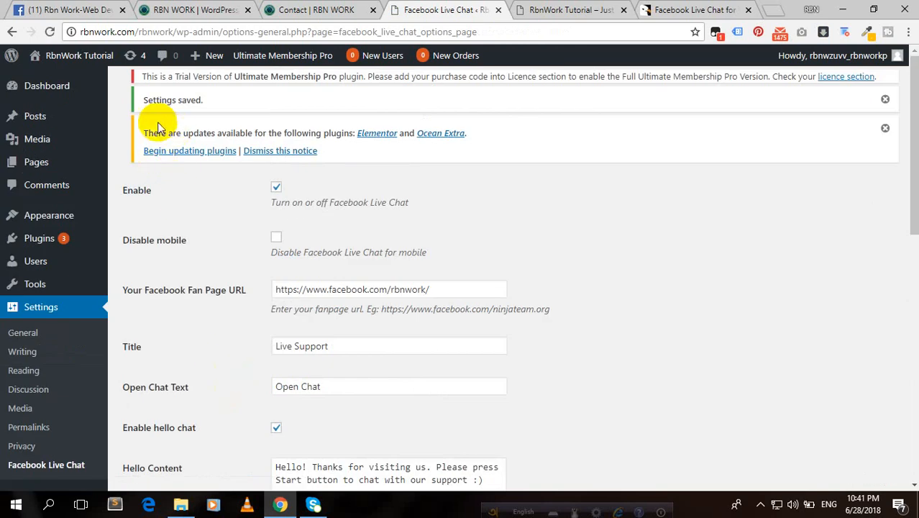
- Go back to the Facebook page and enter its Settings
left_click(80, 9)
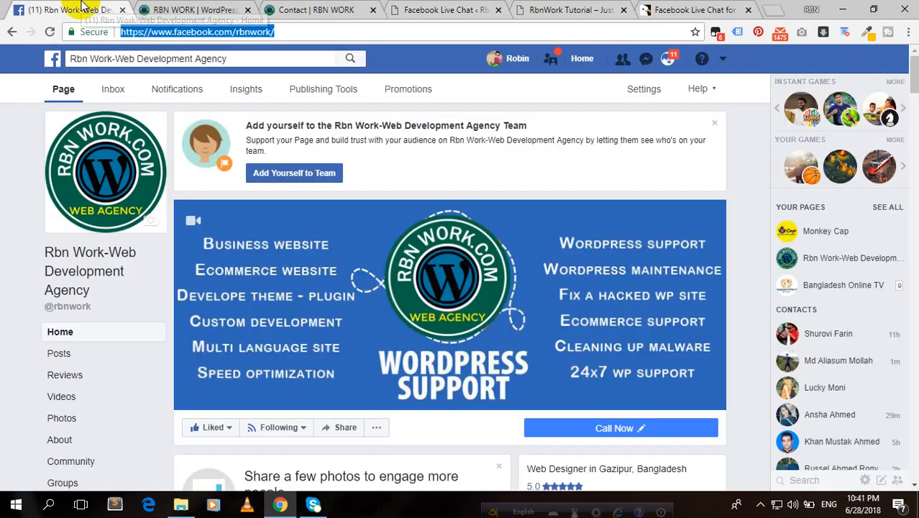
left_click(643, 89)
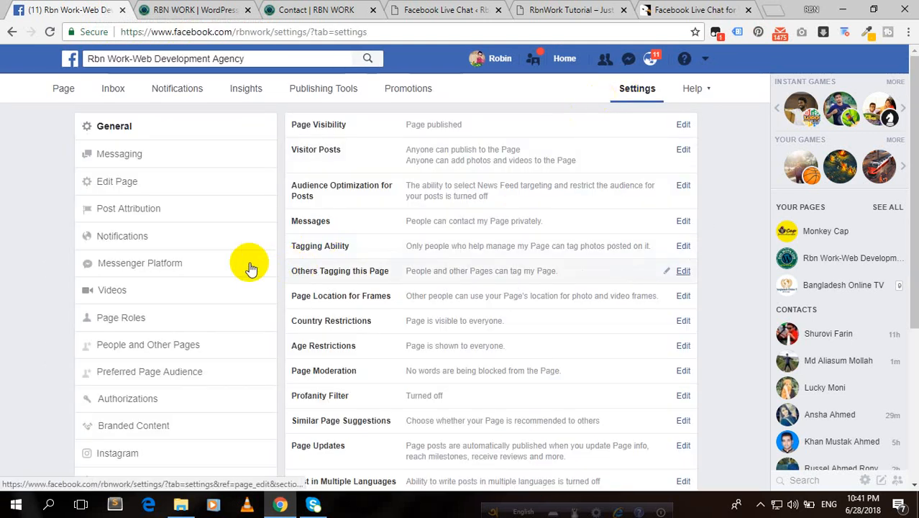
- In Messenger Platform settings, start adding another whitelisted domain
left_click(144, 268)
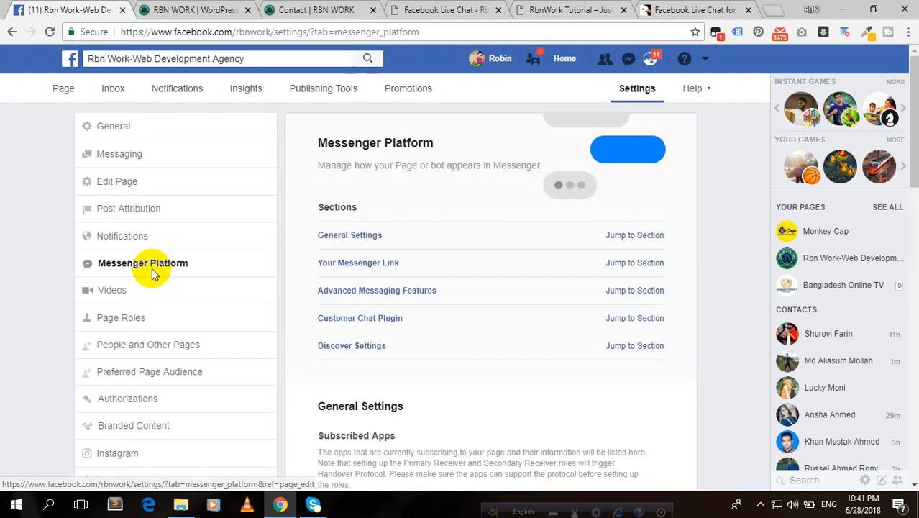
scroll(447, 305, "down", 8)
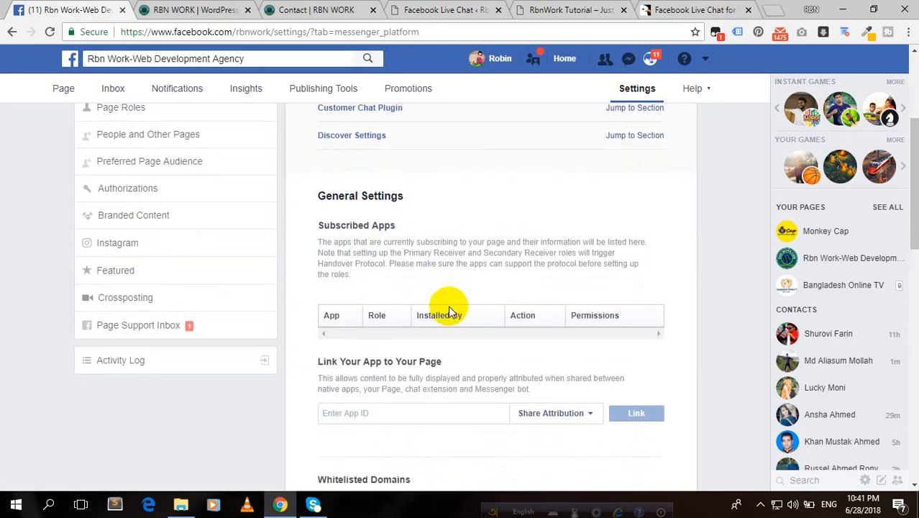
scroll(430, 312, "down", 2)
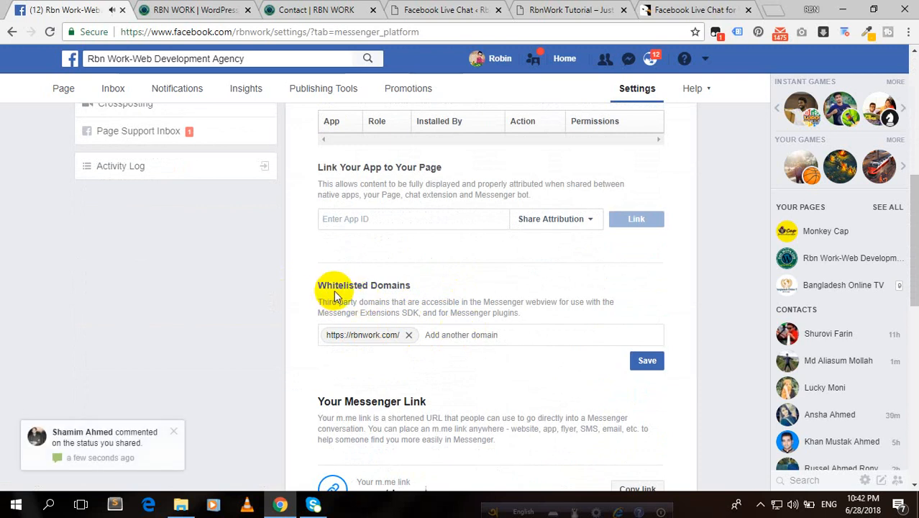
left_click(499, 334)
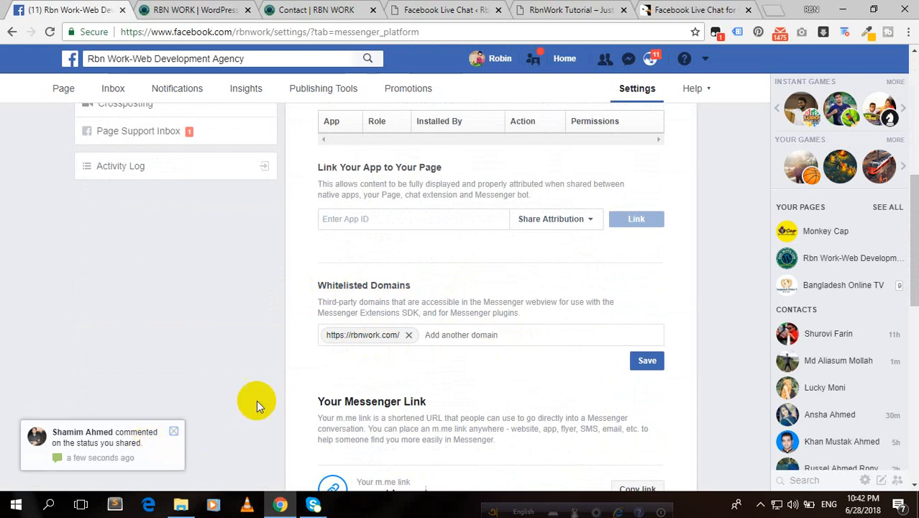
left_click(176, 435)
left_click(318, 9)
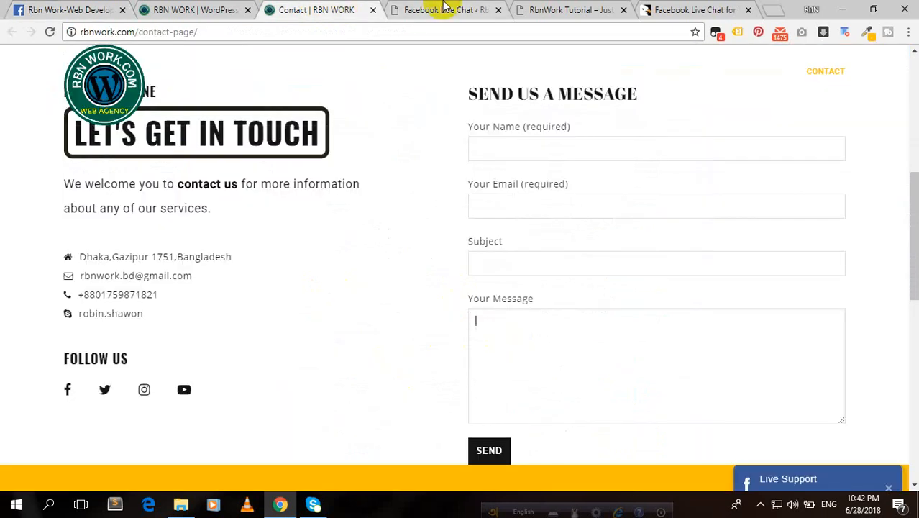
left_click(443, 10)
left_click(568, 9)
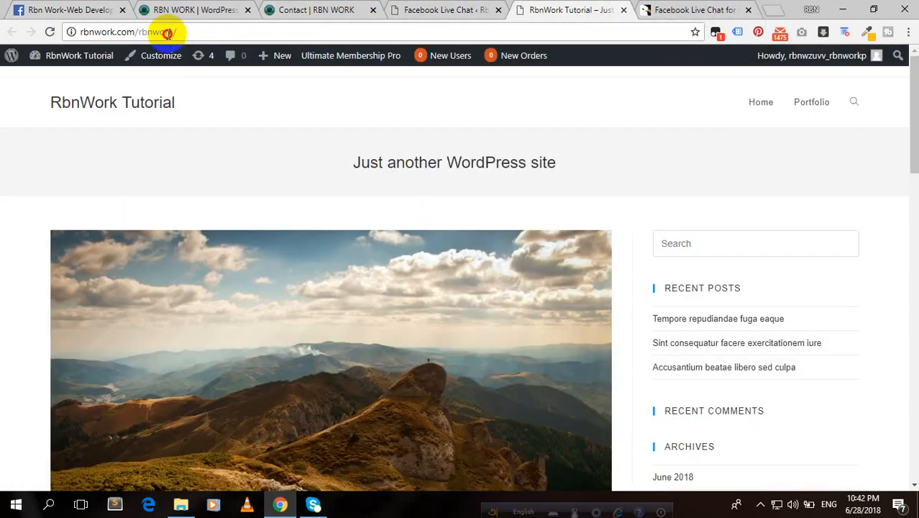
left_click(171, 31)
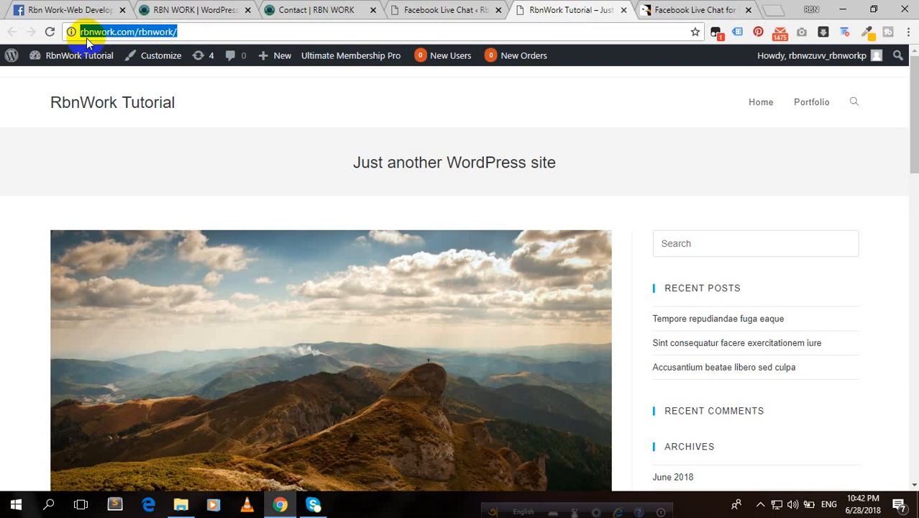
right_click(147, 33)
left_click(176, 83)
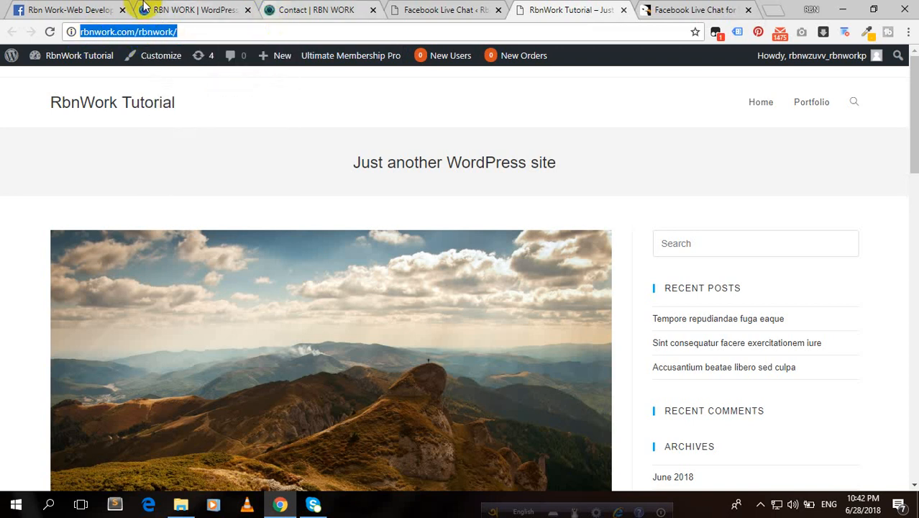
- Paste the site address as a new whitelisted domain and save it
left_click(68, 10)
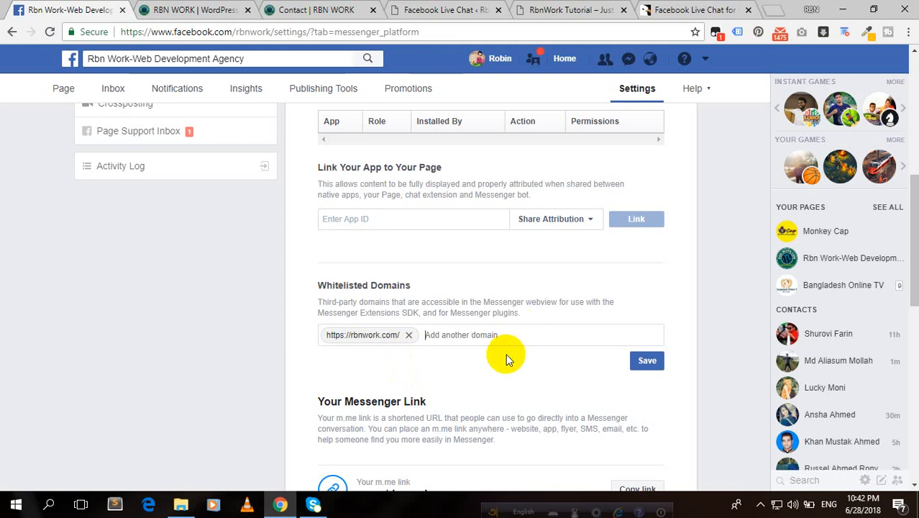
key("ctrl+v")
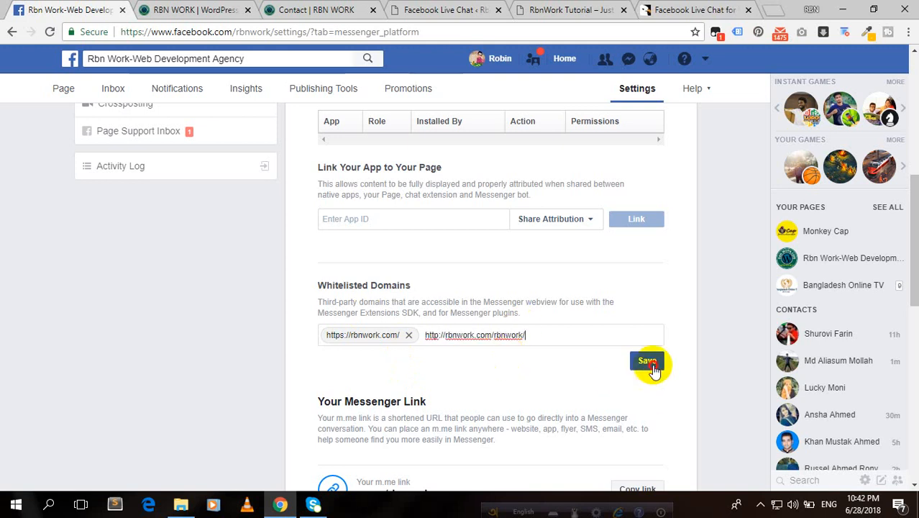
left_click(647, 360)
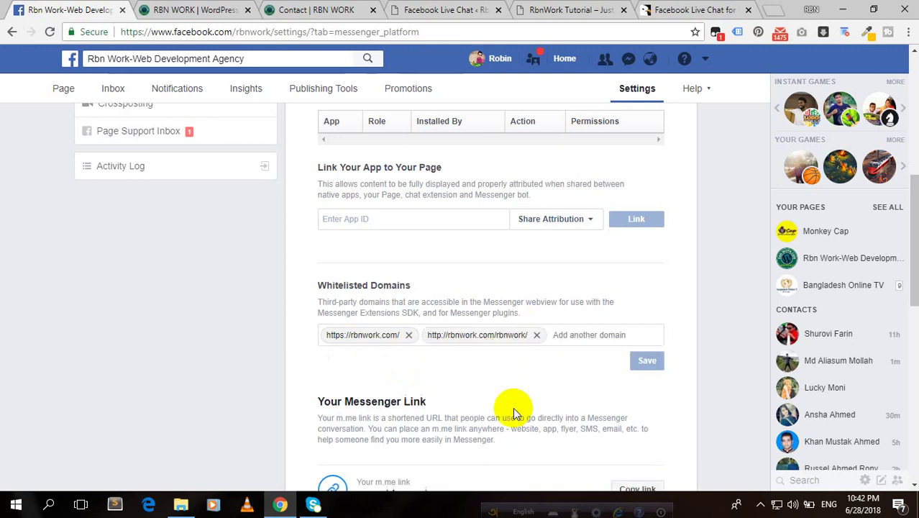
left_click(431, 9)
left_click(546, 8)
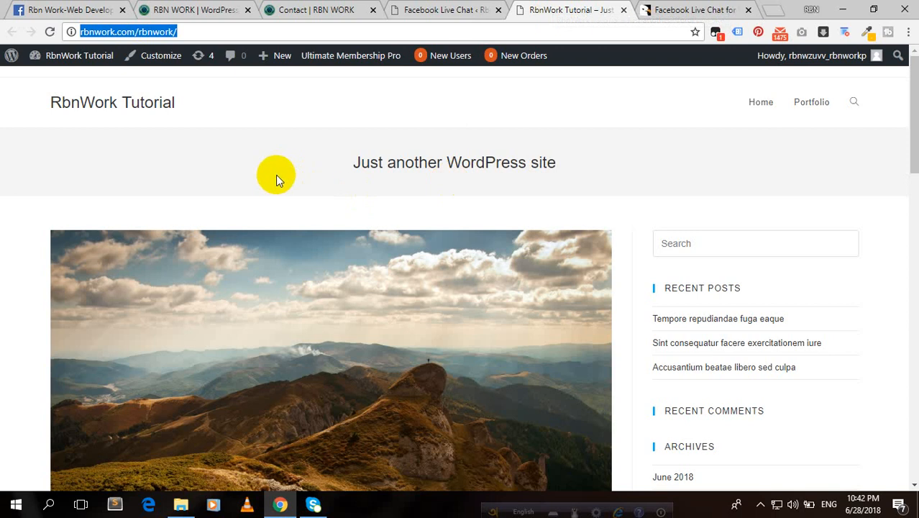
scroll(287, 177, "down", 5)
scroll(287, 177, "down", 5)
scroll(286, 177, "down", 4)
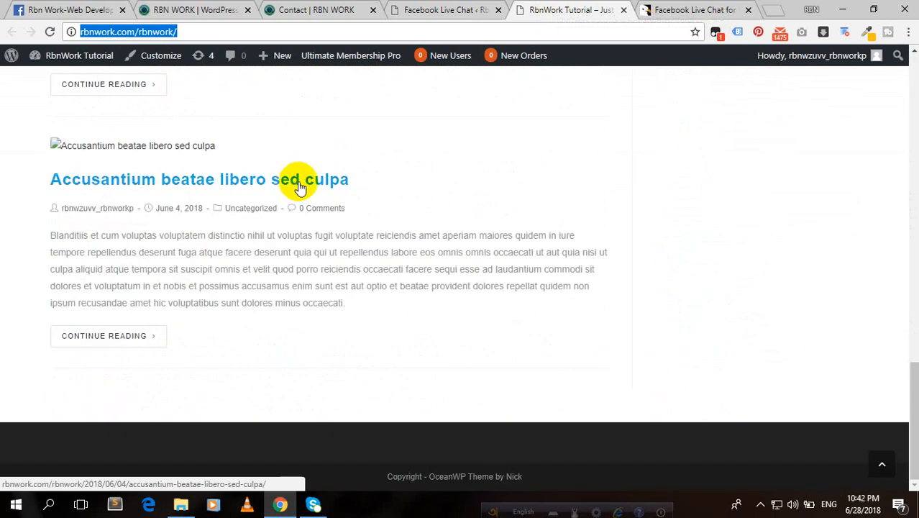
scroll(333, 193, "up", 6)
scroll(333, 194, "up", 6)
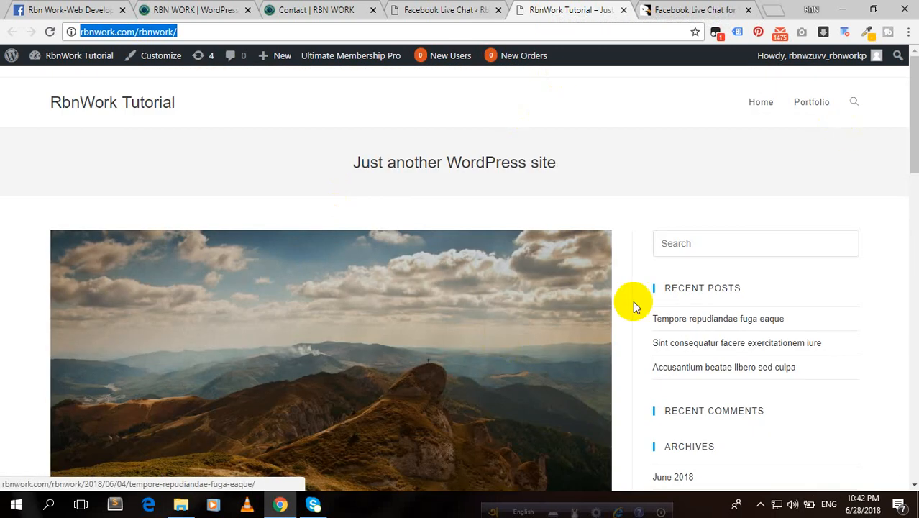
scroll(653, 252, "down", 5)
scroll(657, 250, "down", 5)
scroll(657, 250, "down", 4)
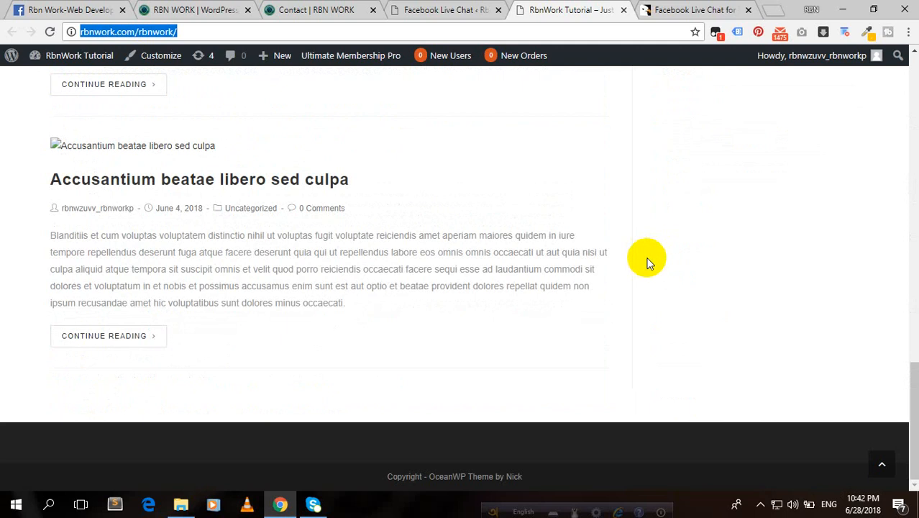
scroll(557, 379, "up", 6)
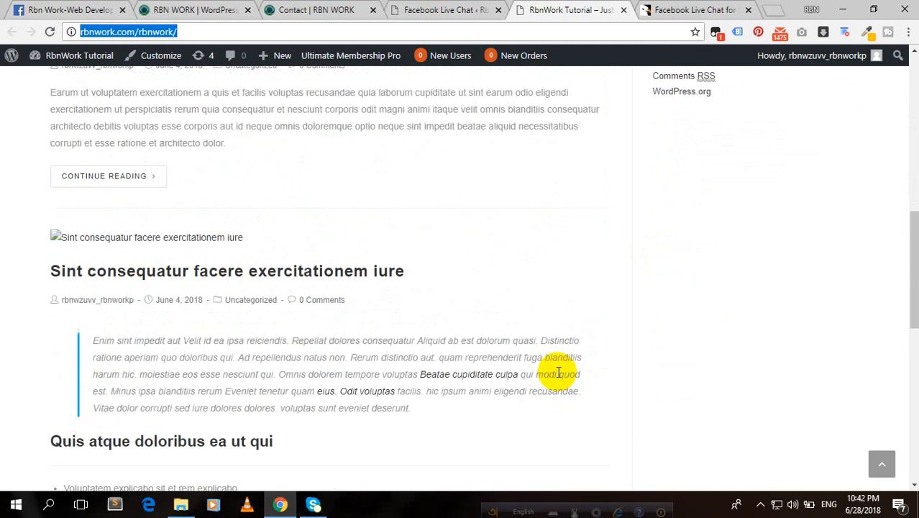
scroll(557, 367, "up", 6)
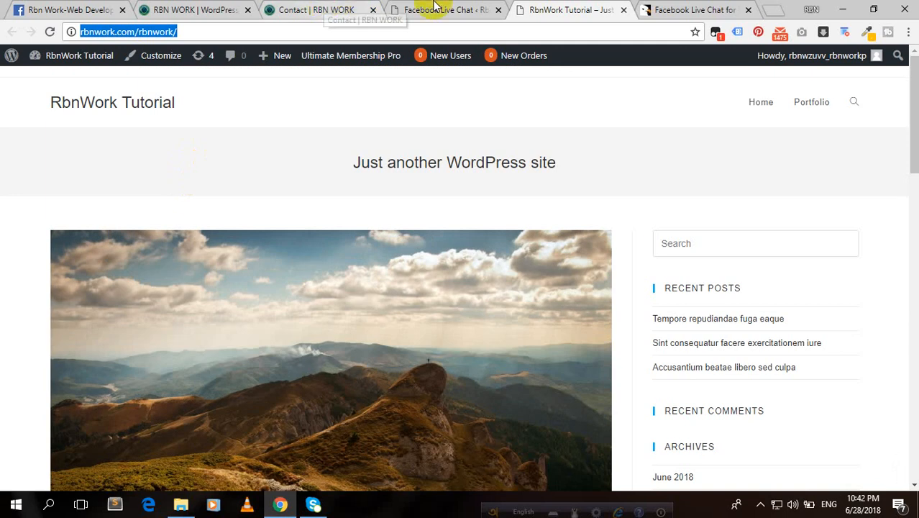
left_click(438, 9)
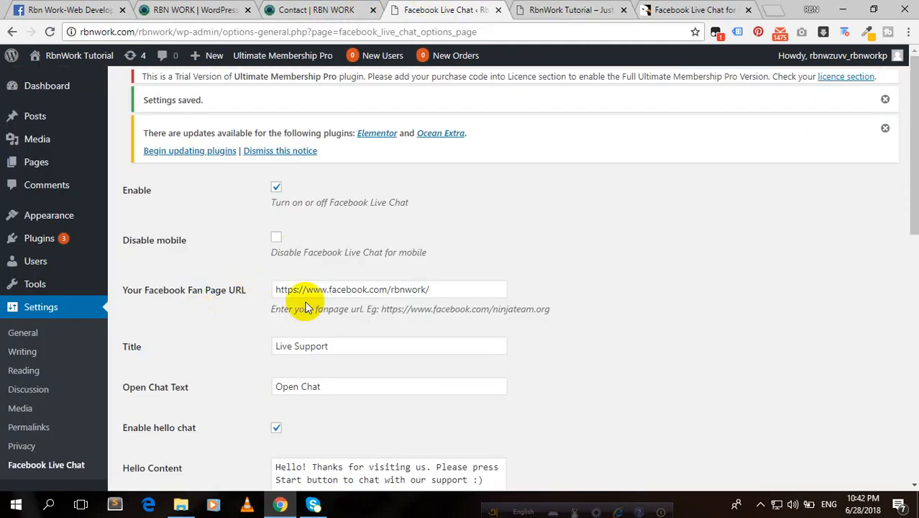
scroll(191, 341, "down", 4)
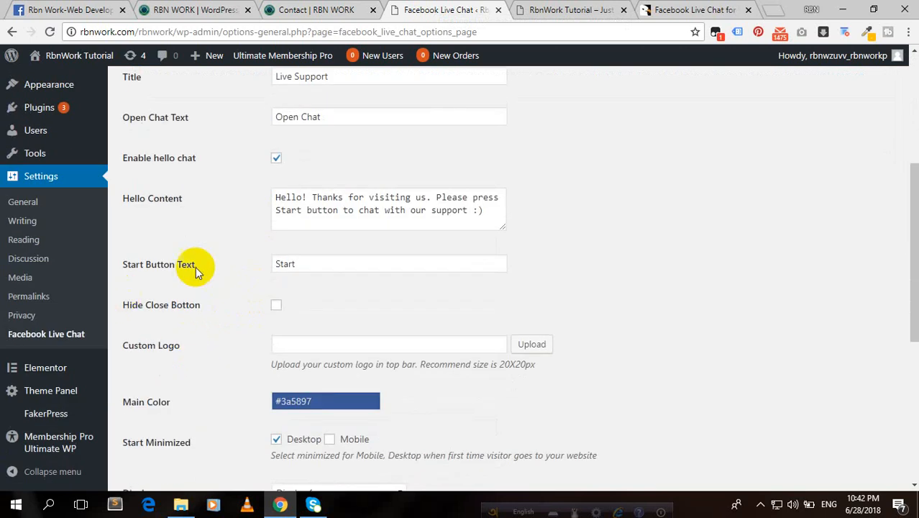
scroll(228, 233, "up", 4)
scroll(228, 234, "up", 2)
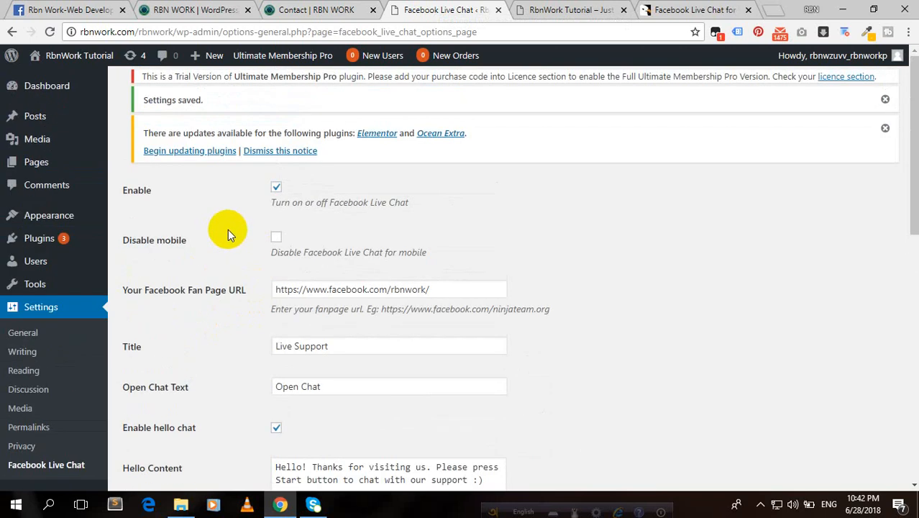
left_click(568, 10)
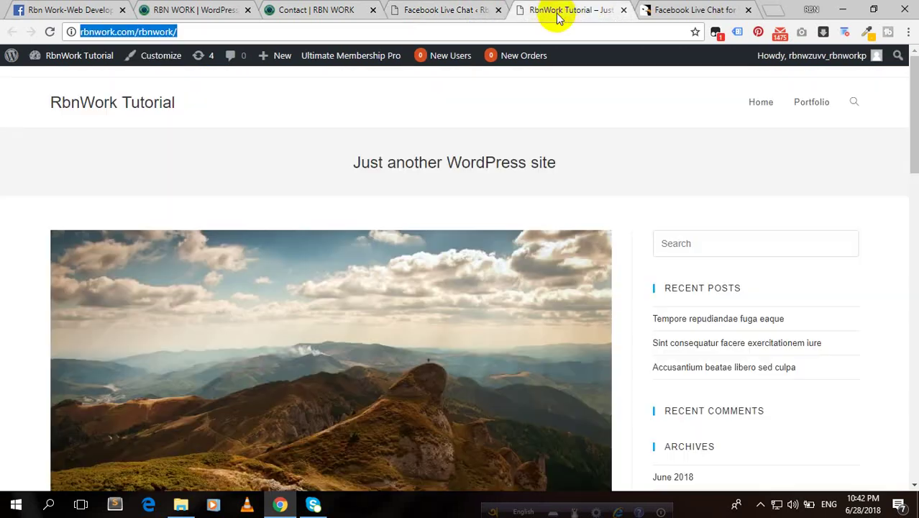
- Reload the site and expand the Live Support chat panel
left_click(49, 32)
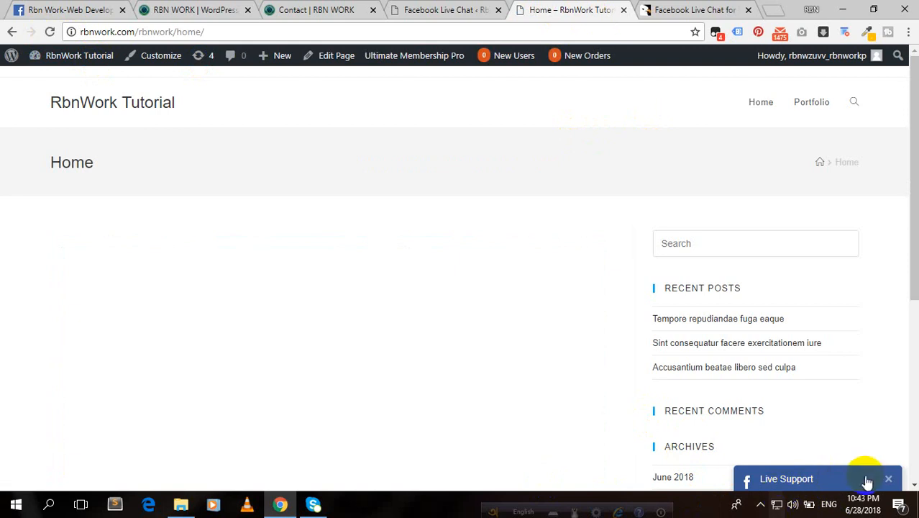
left_click(863, 478)
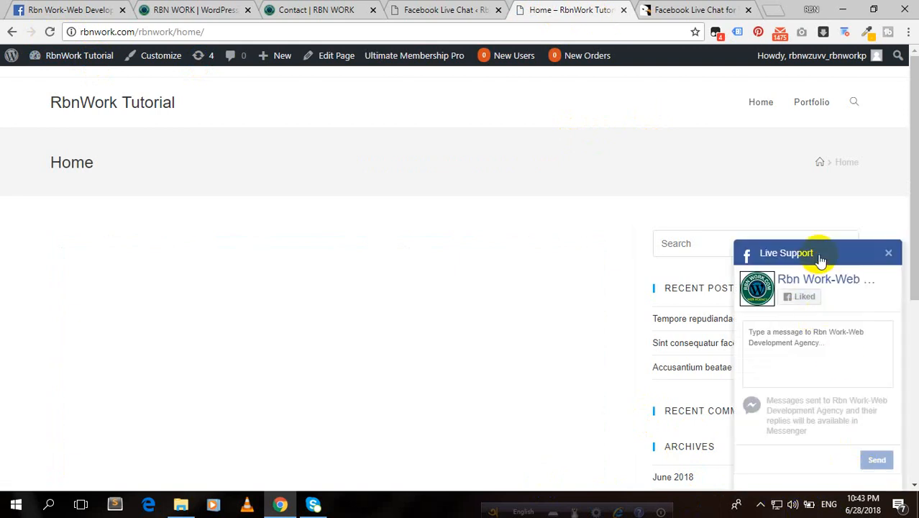
left_click(820, 257)
left_click(841, 479)
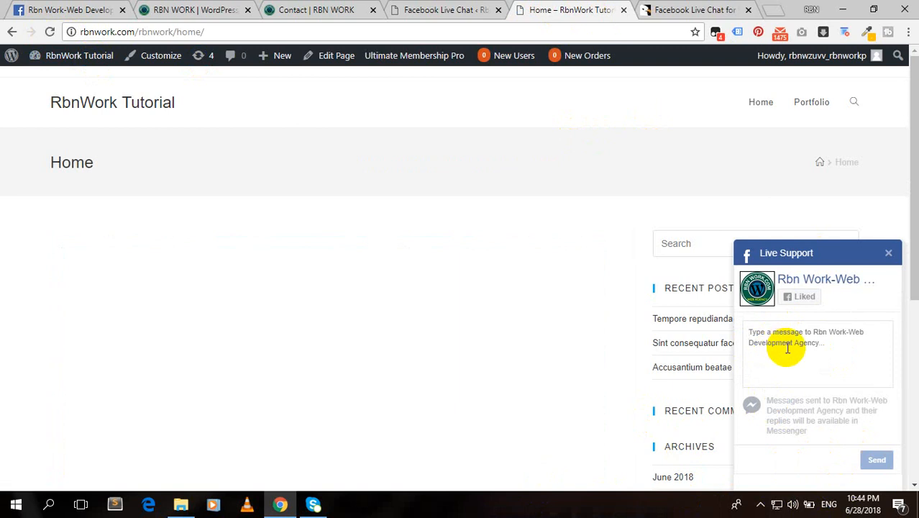
type("Hey")
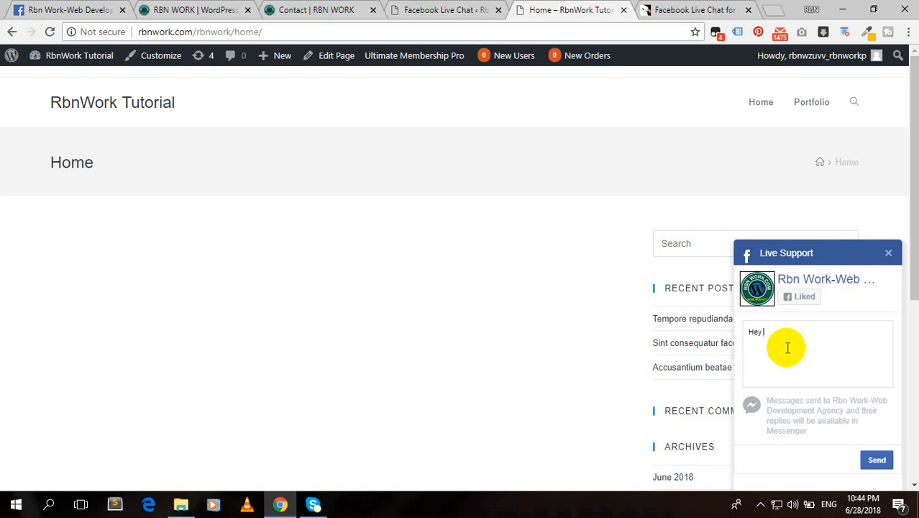
- Send the Hello World message from the chat widget to the Facebook page
key("Return")
type("He")
left_click(877, 459)
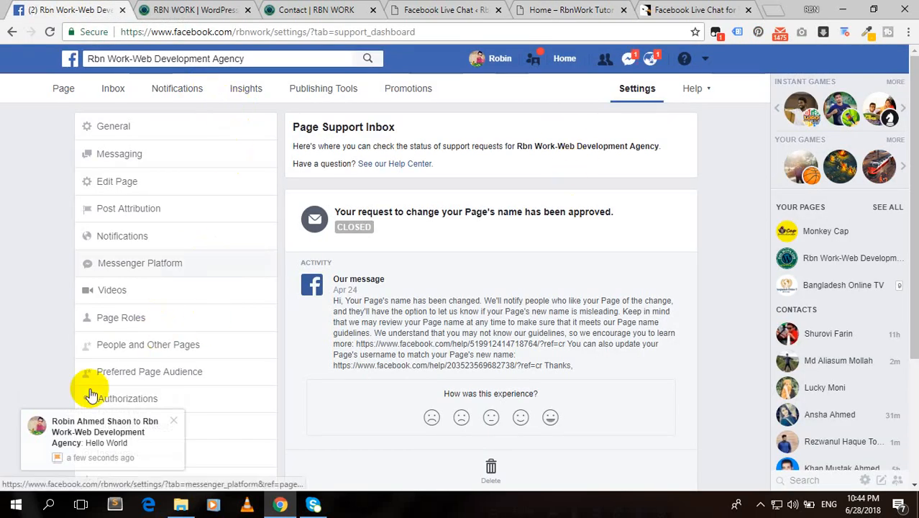
- Reply 'Hi how can i help you?' in the Facebook conversation and return to the site
left_click(115, 435)
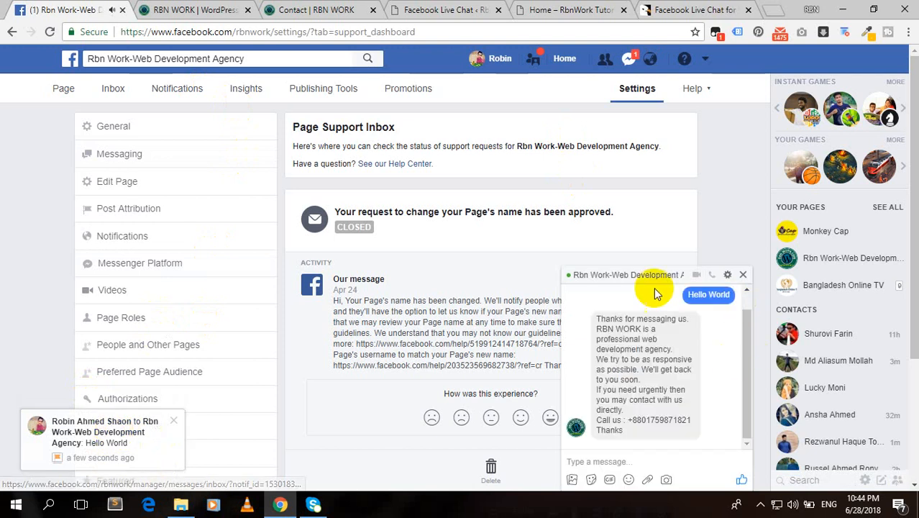
scroll(672, 357, "down", 2)
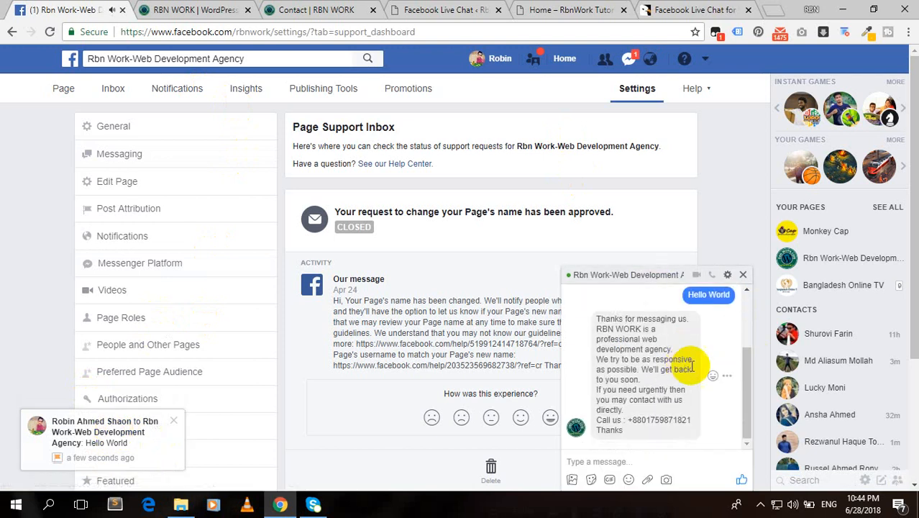
scroll(690, 374, "up", 3)
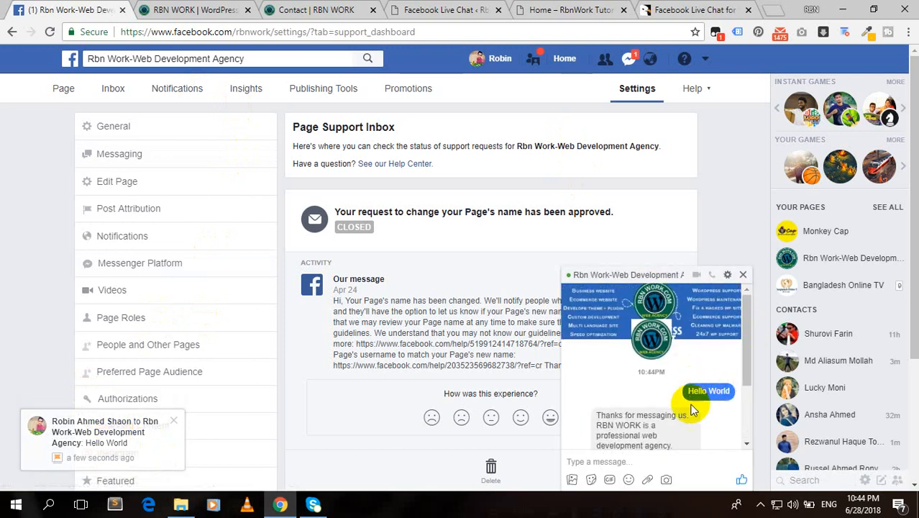
scroll(647, 425, "down", 3)
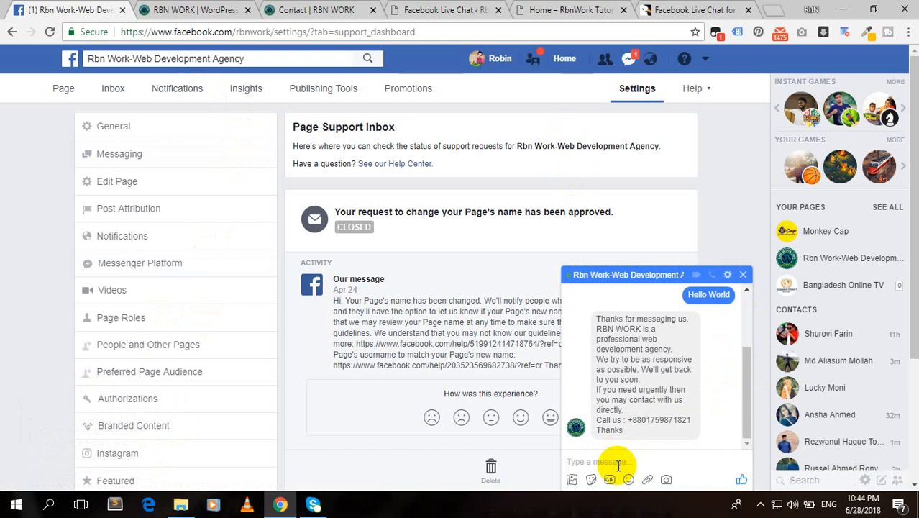
type("Hi")
type("i help you?")
key("Return")
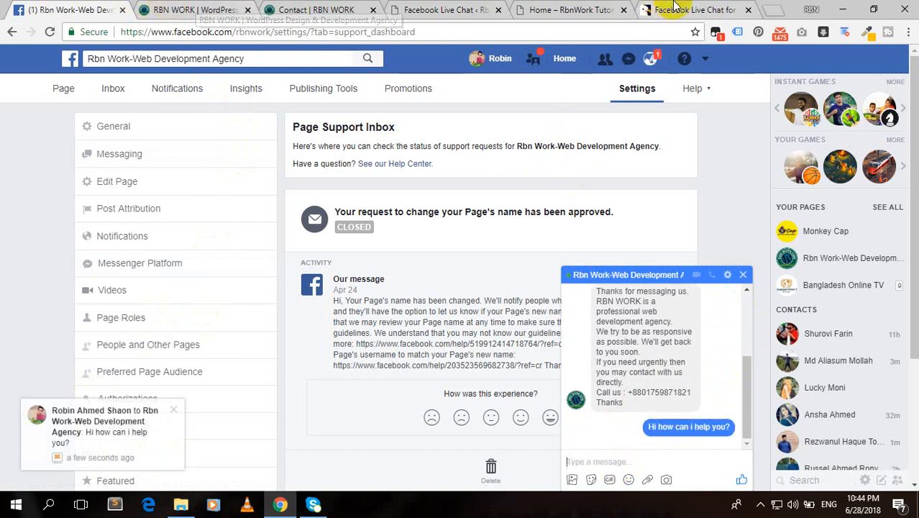
left_click(568, 10)
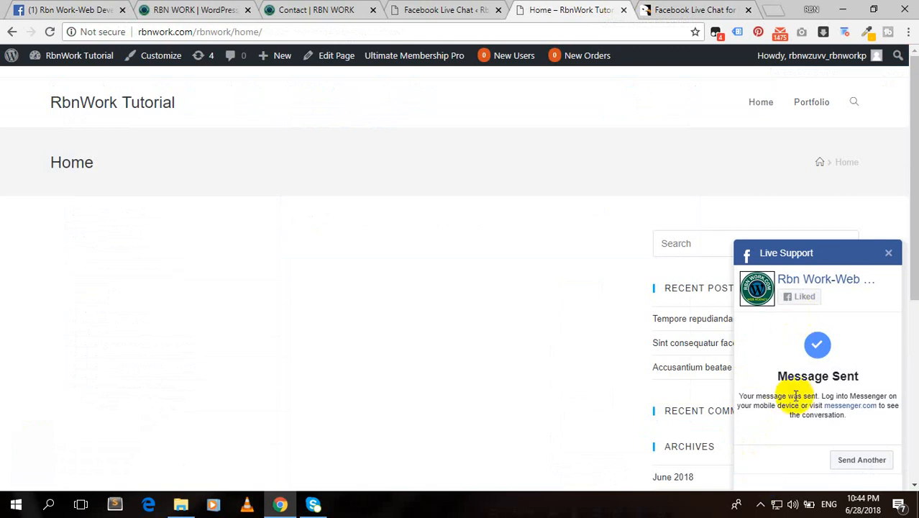
scroll(813, 403, "down", 5)
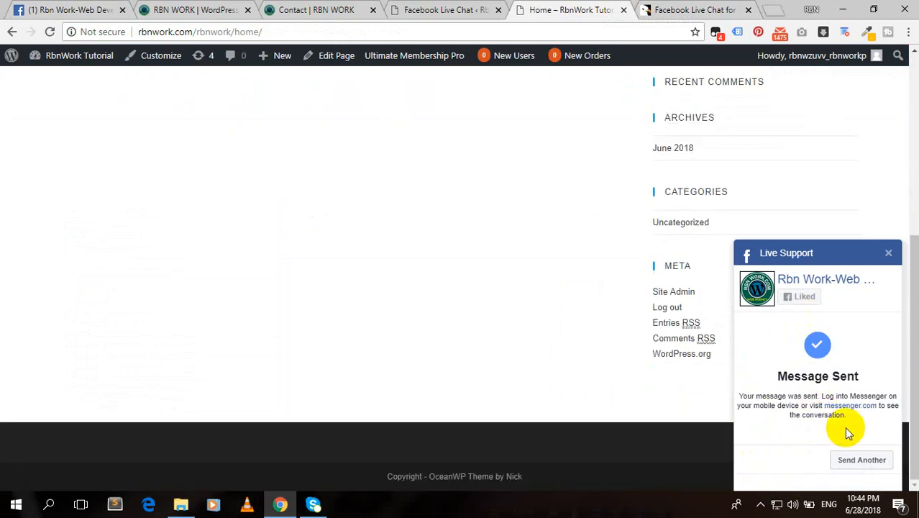
scroll(849, 424, "up", 5)
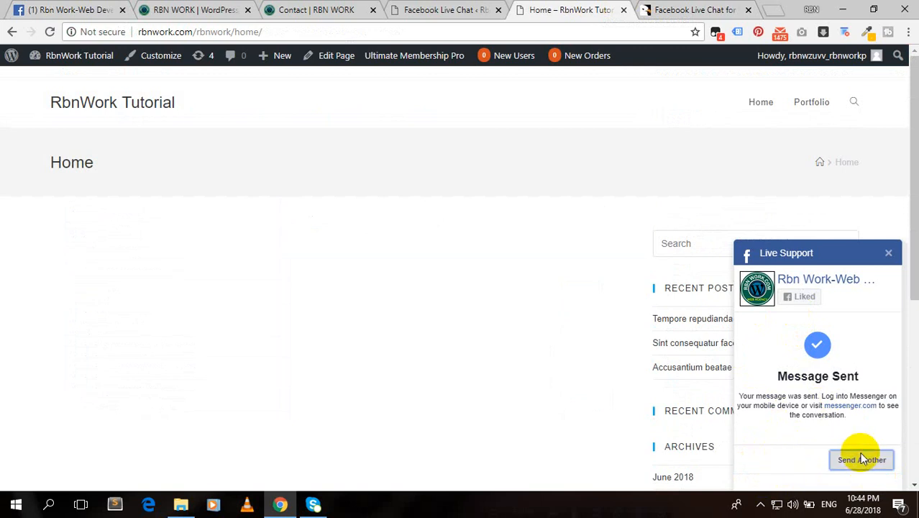
- Start a new blank message in Live Support and collapse the chat panel
left_click(860, 451)
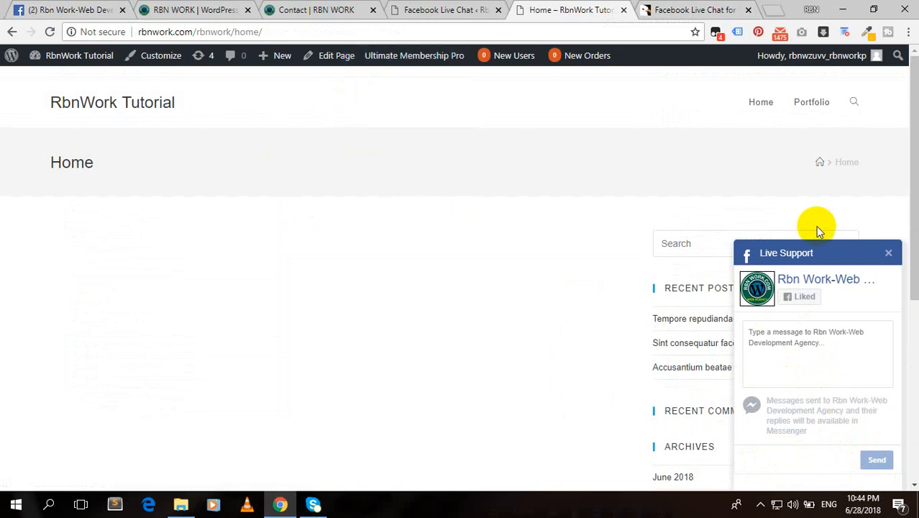
left_click(889, 253)
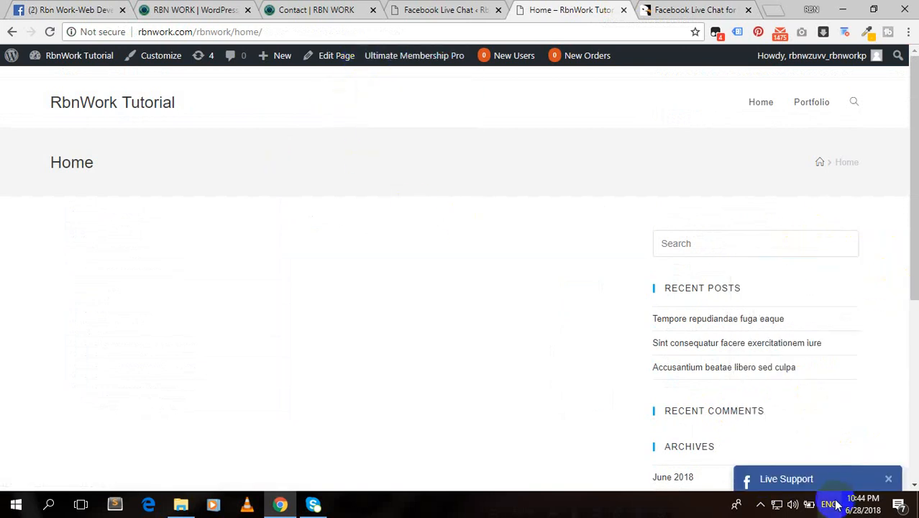
- Expand the minimized Live Support bar to show the empty message form
left_click(816, 478)
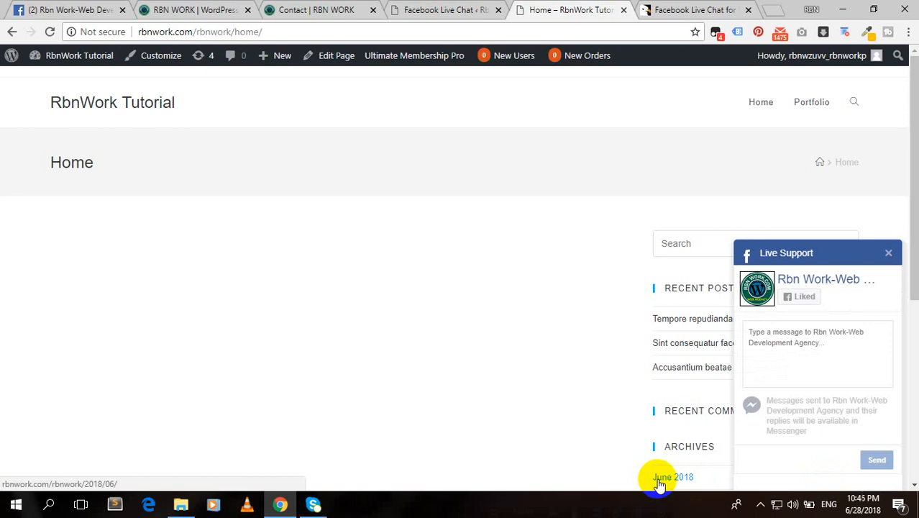